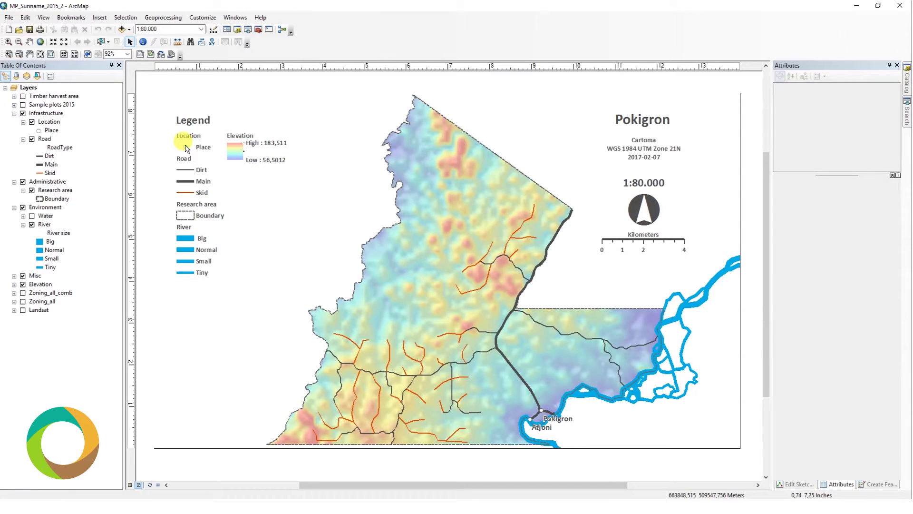
Step: Create a new untitled map document from the Blank Map template
{"action": "left_click", "coordinate": [12, 18]}
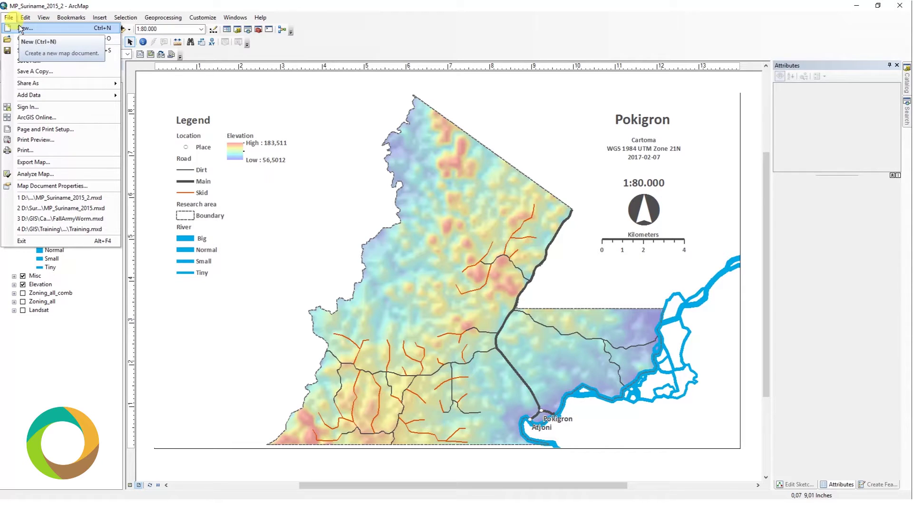
{"action": "left_click", "coordinate": [24, 28]}
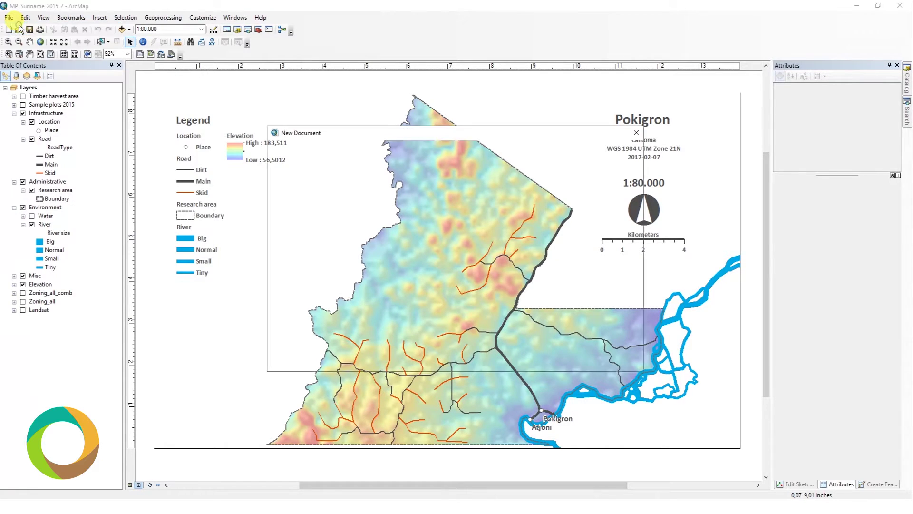
{"action": "key", "text": "Return"}
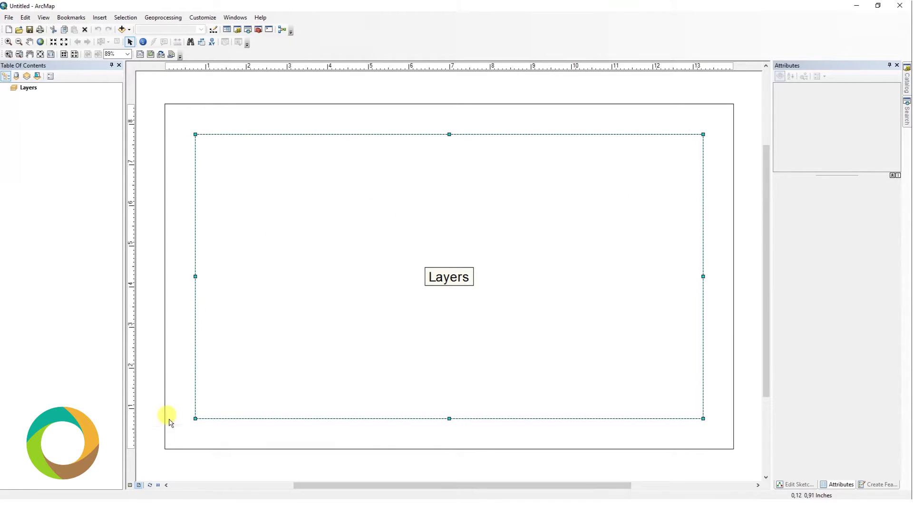
Step: Switch to data view and add the Imagery with Labels basemap
{"action": "left_click", "coordinate": [130, 485]}
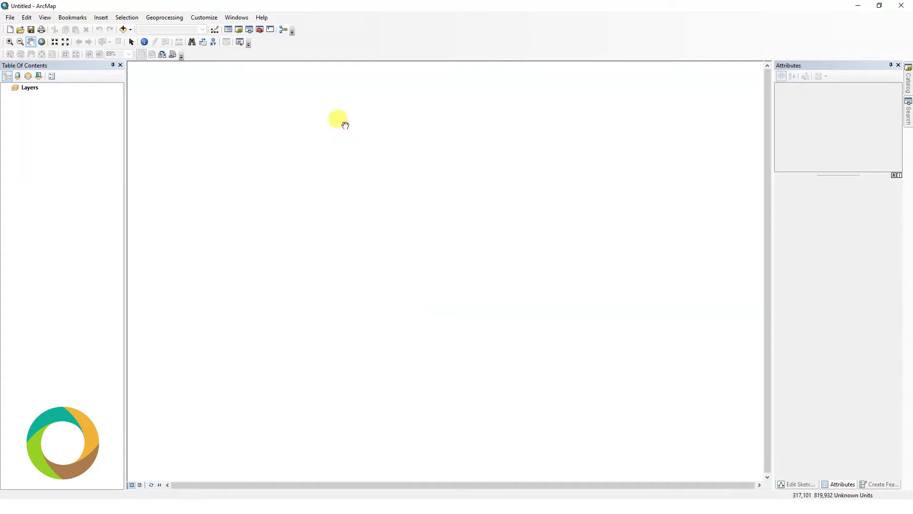
{"action": "left_click", "coordinate": [130, 31]}
{"action": "left_click", "coordinate": [153, 50]}
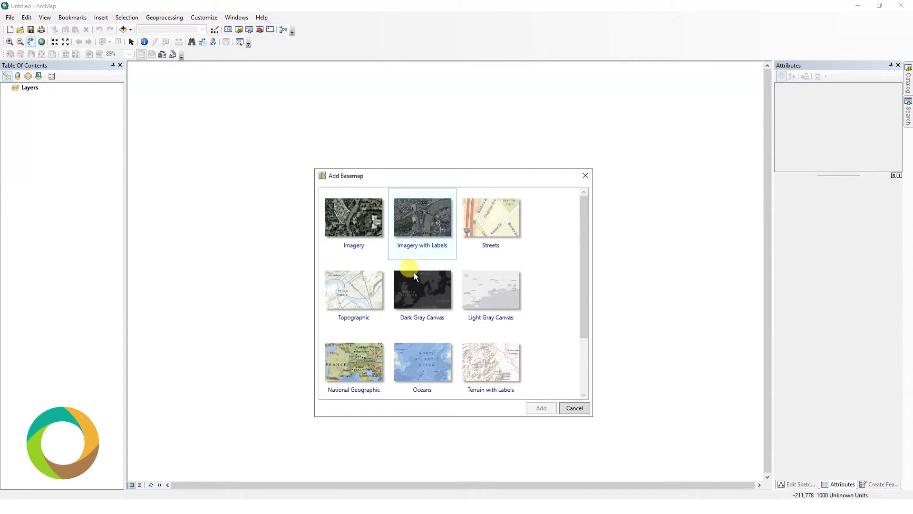
{"action": "scroll", "coordinate": [410, 227], "scroll_direction": "down", "scroll_amount": 1}
{"action": "scroll", "coordinate": [409, 228], "scroll_direction": "up", "scroll_amount": 1}
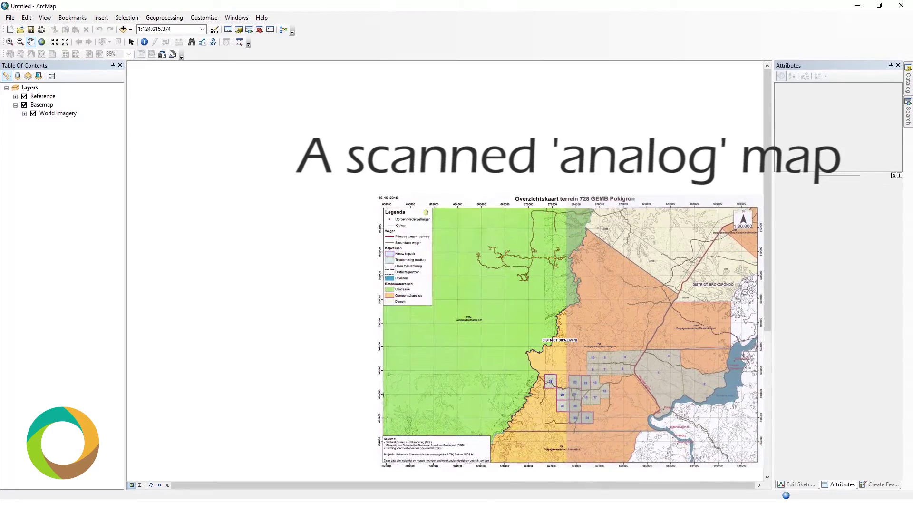
Step: Zoom to the Basemap layer's full extent to show the whole globe
{"action": "right_click", "coordinate": [419, 230]}
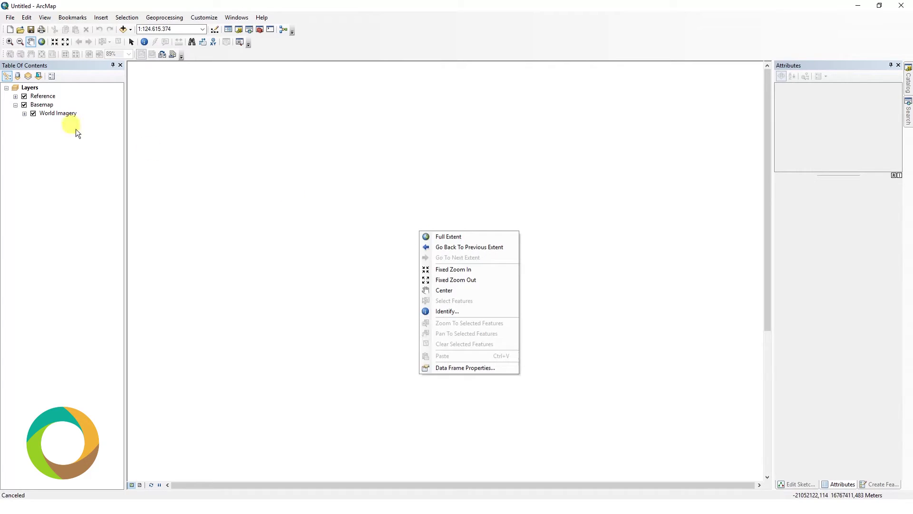
{"action": "right_click", "coordinate": [43, 106]}
{"action": "left_click", "coordinate": [77, 176]}
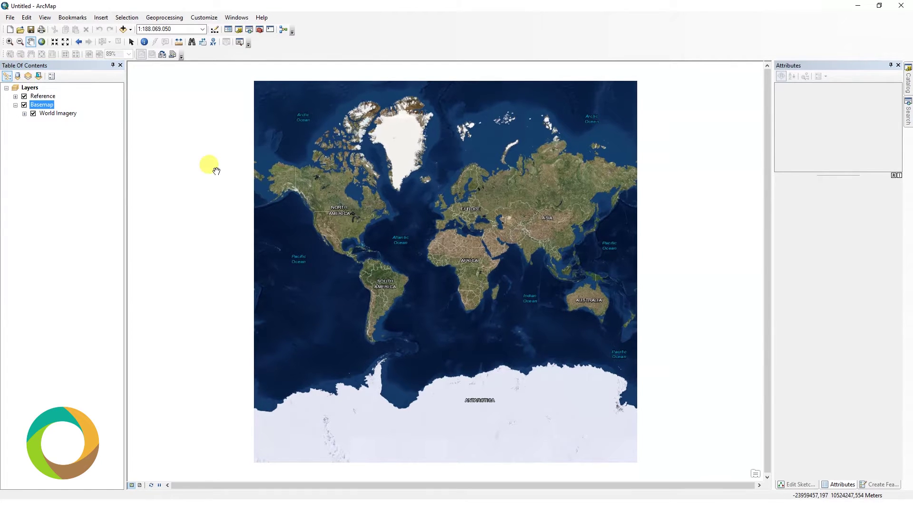
Step: Connect the D:\SurALL\MAIN\Tutorial folder in the Catalog
{"action": "left_click", "coordinate": [908, 82]}
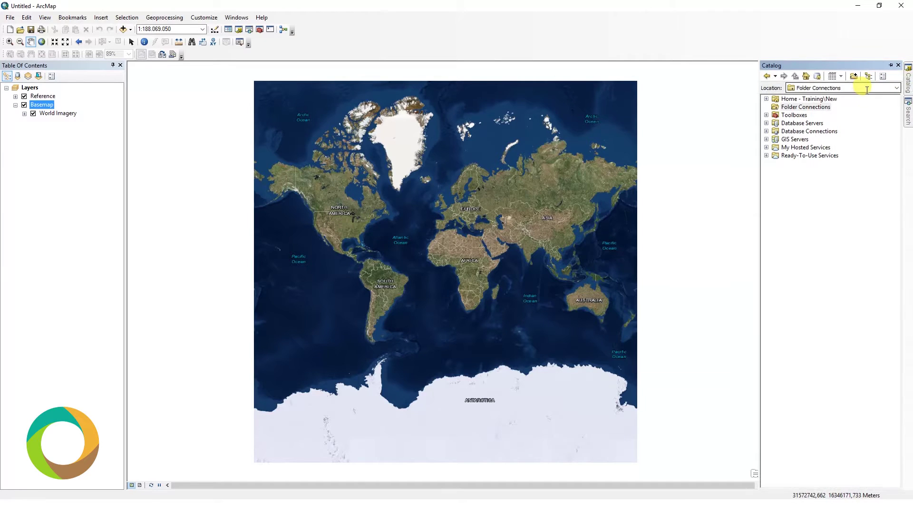
{"action": "left_click", "coordinate": [853, 79]}
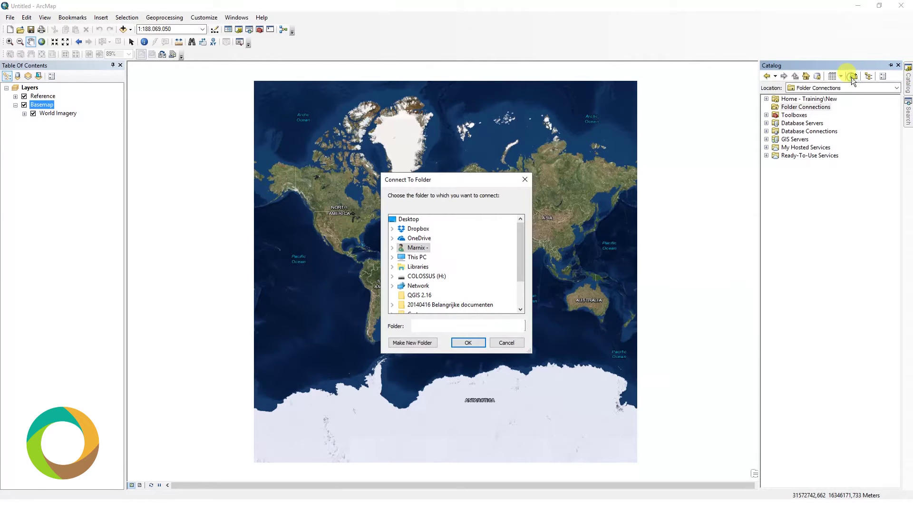
{"action": "left_click", "coordinate": [393, 257]}
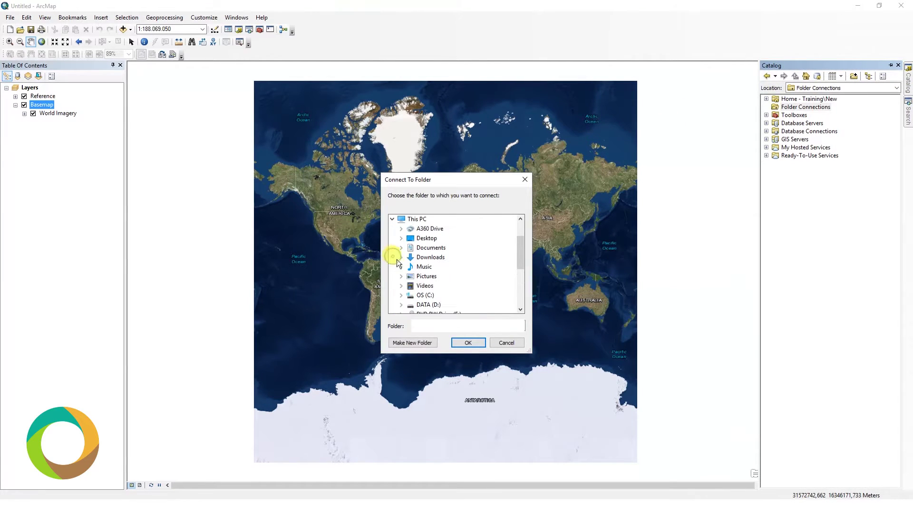
{"action": "left_click", "coordinate": [402, 305]}
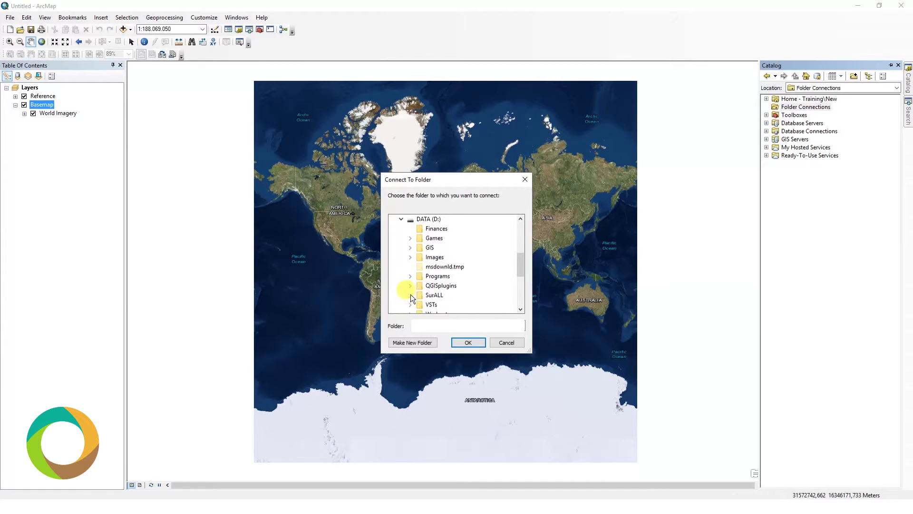
{"action": "left_click", "coordinate": [409, 295]}
{"action": "left_click", "coordinate": [428, 305]}
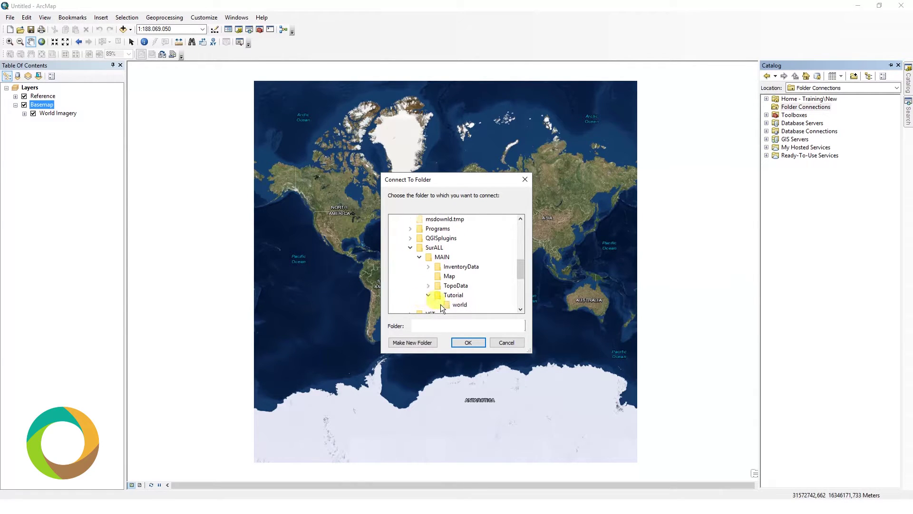
{"action": "left_click", "coordinate": [451, 295]}
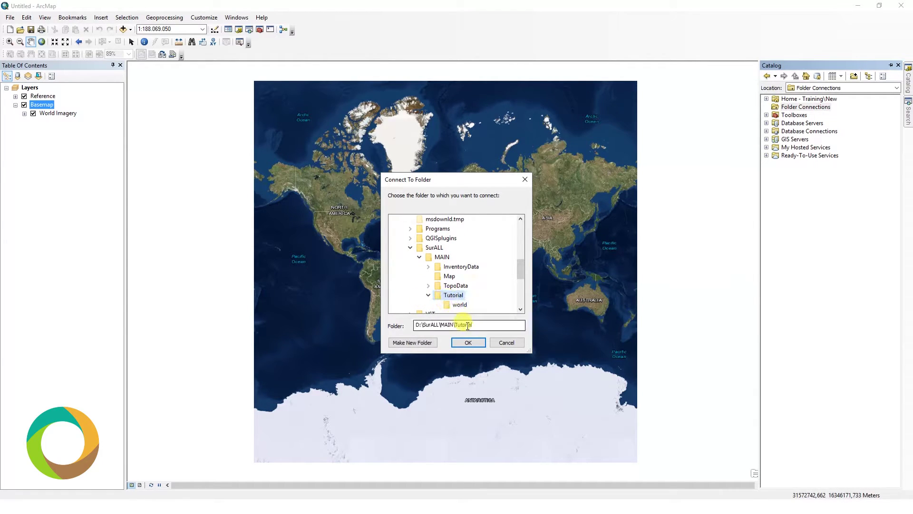
{"action": "left_click", "coordinate": [471, 342]}
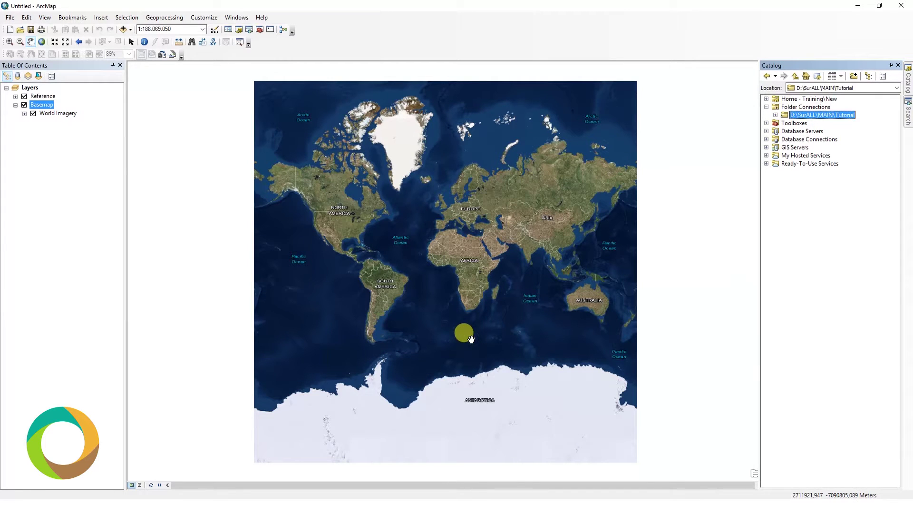
Step: Add Pokigron_map_east-west.tif to the map, building pyramids and accepting the missing spatial reference
{"action": "left_click", "coordinate": [776, 115]}
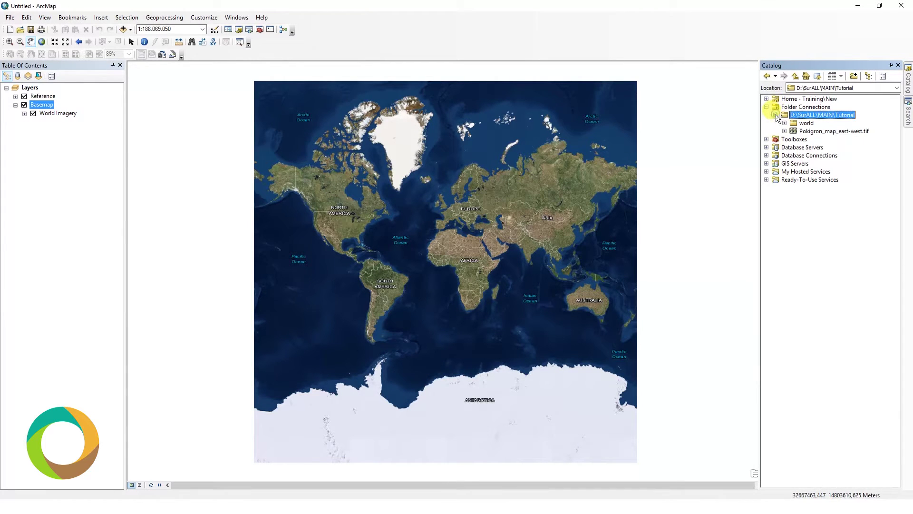
{"action": "left_click", "coordinate": [814, 133]}
{"action": "left_click_drag", "start_coordinate": [820, 135], "coordinate": [64, 91]}
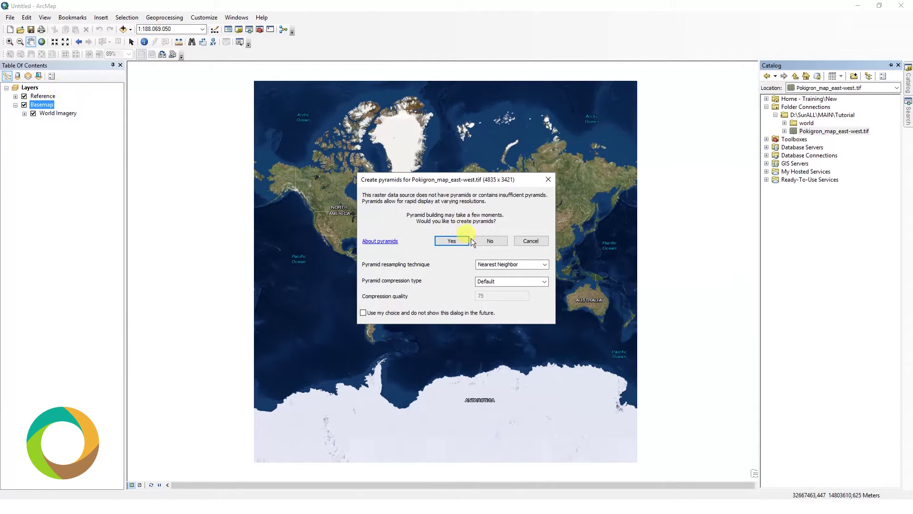
{"action": "left_click", "coordinate": [451, 242]}
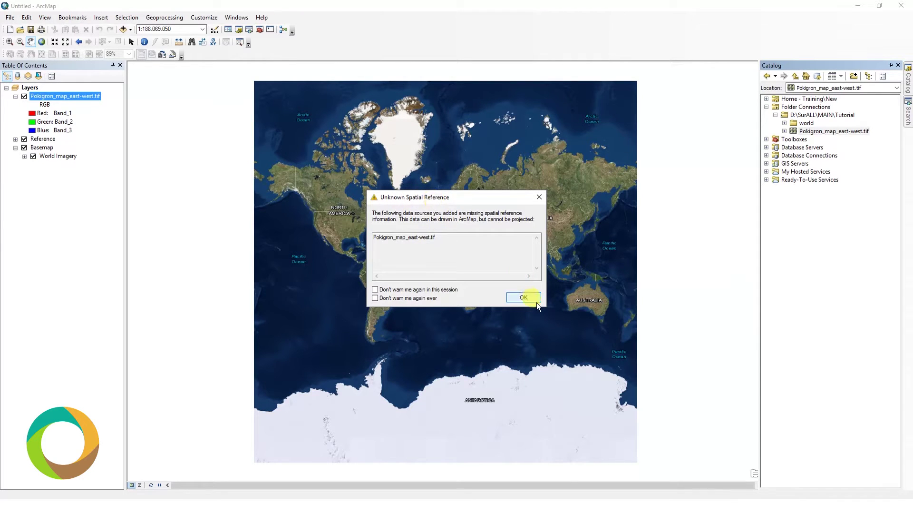
{"action": "left_click", "coordinate": [524, 297]}
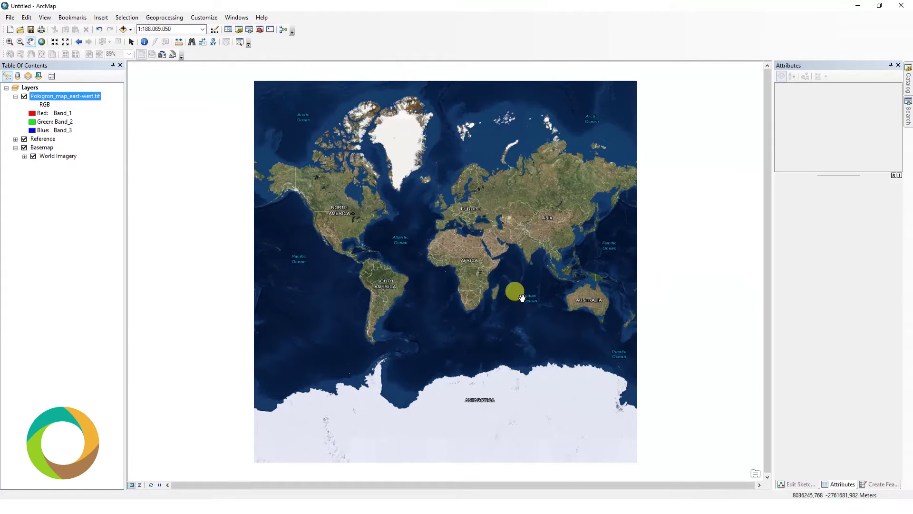
Step: Zoom to Suriname and show the Georeferencing toolbar targeting Pokigron_map_east-west.tif
{"action": "left_click", "coordinate": [10, 41]}
{"action": "left_click_drag", "start_coordinate": [370, 257], "coordinate": [402, 275]}
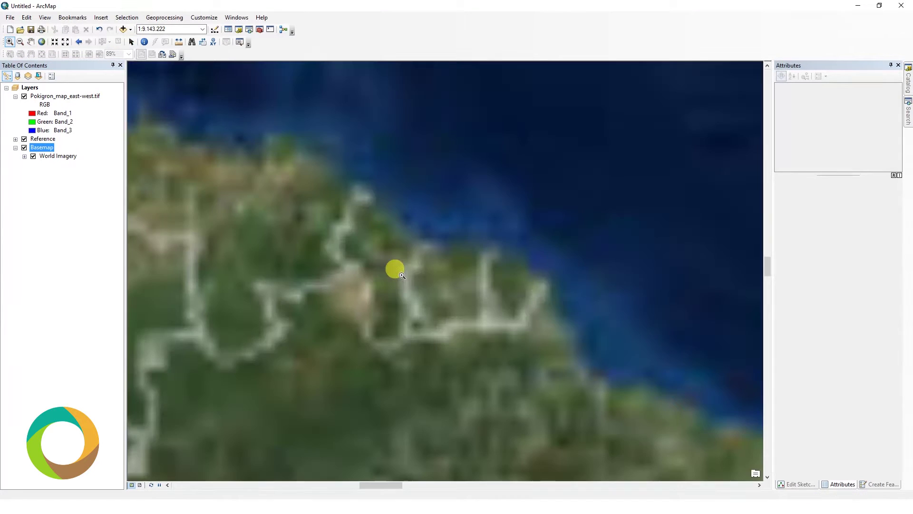
{"action": "left_click", "coordinate": [202, 17]}
{"action": "mouse_move", "coordinate": [208, 27]}
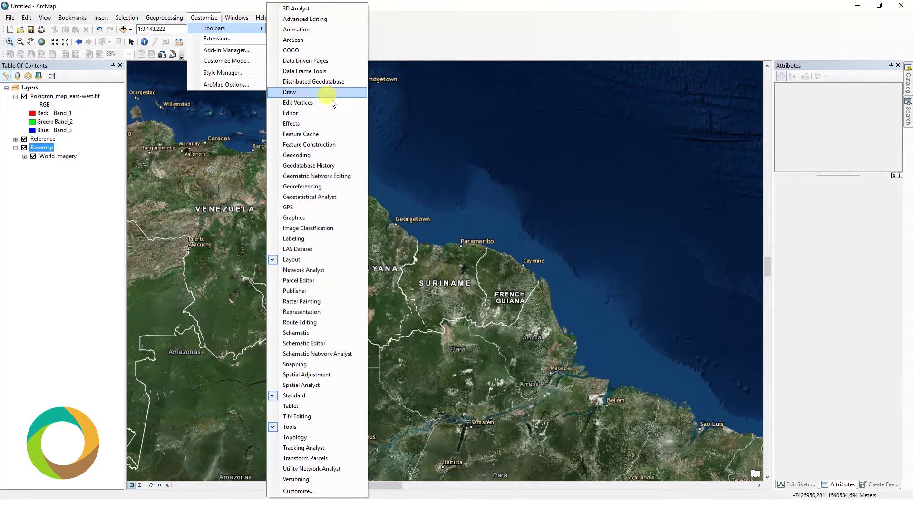
{"action": "left_click", "coordinate": [323, 186]}
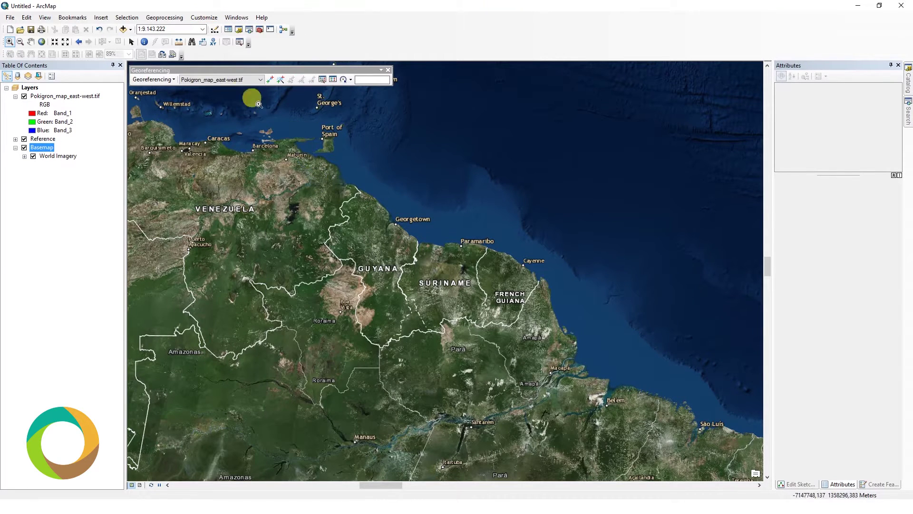
{"action": "left_click", "coordinate": [225, 81]}
{"action": "left_click", "coordinate": [222, 90]}
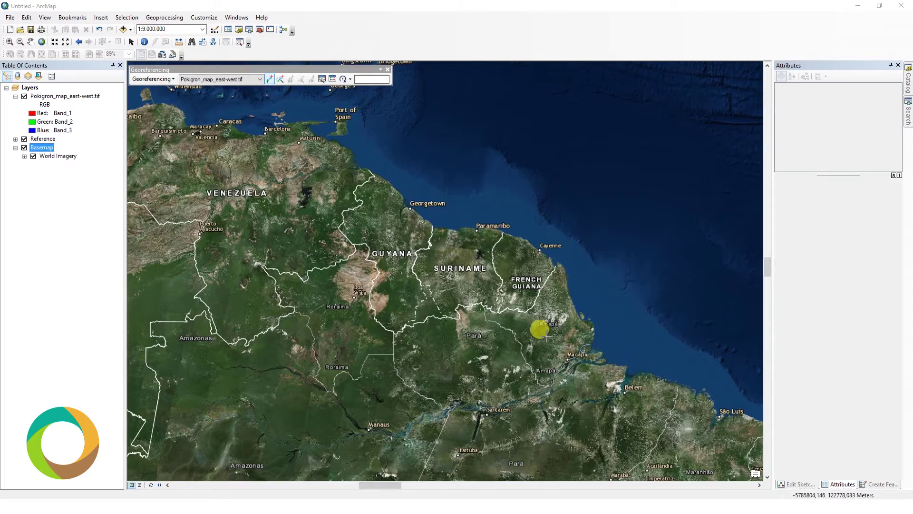
Step: Check the Pokigron and Atjoni area on the scanned map in the image viewer
{"action": "key", "text": "alt+Tab"}
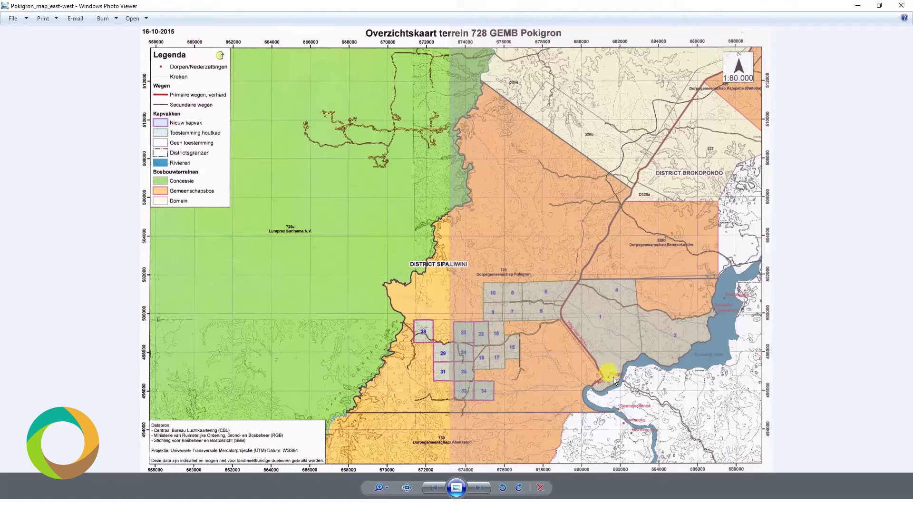
{"action": "scroll", "coordinate": [612, 376], "scroll_direction": "up", "scroll_amount": 5}
{"action": "left_click_drag", "start_coordinate": [780, 352], "coordinate": [669, 341]}
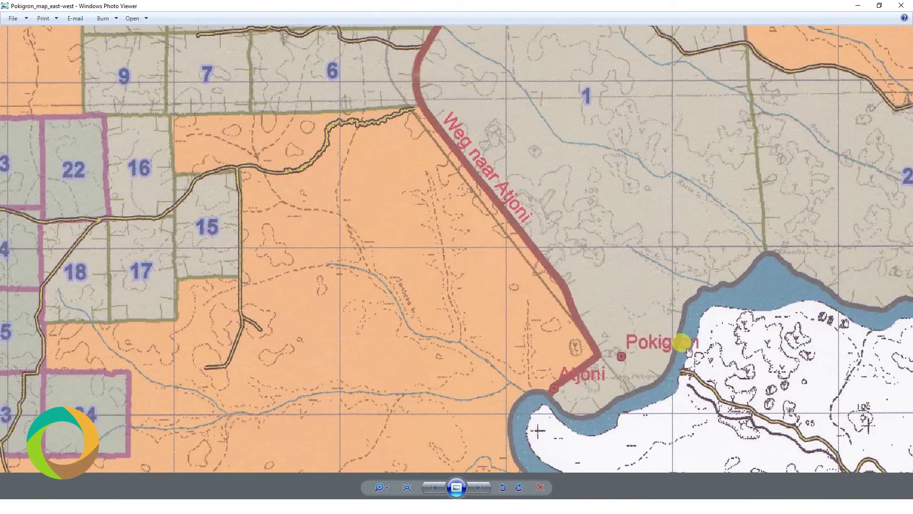
{"action": "scroll", "coordinate": [689, 352], "scroll_direction": "down", "scroll_amount": 5}
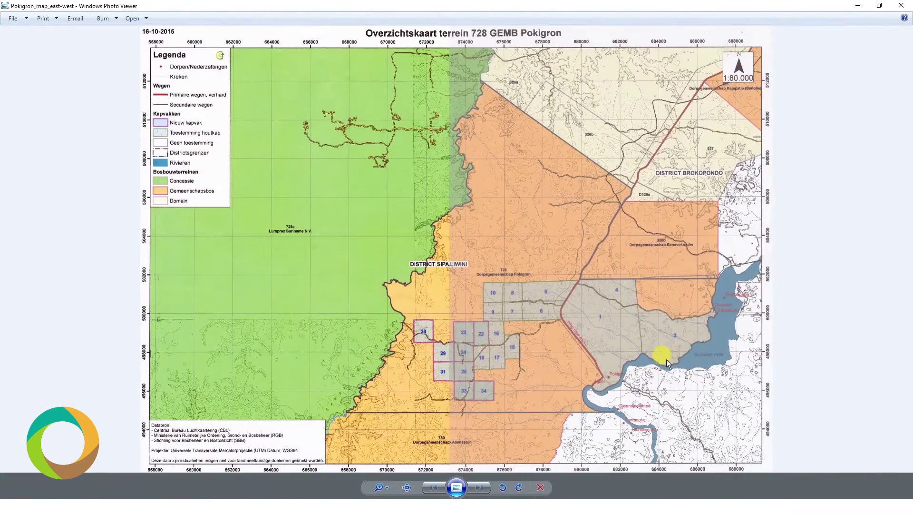
{"action": "key", "text": "alt+Tab"}
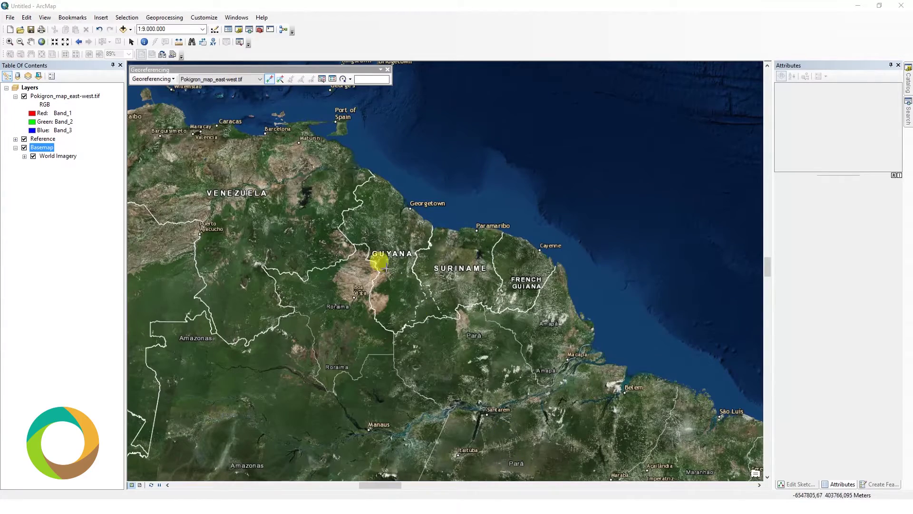
Step: Search Pokigron with the World Geocode Service locator and zoom to the result
{"action": "left_click", "coordinate": [192, 42]}
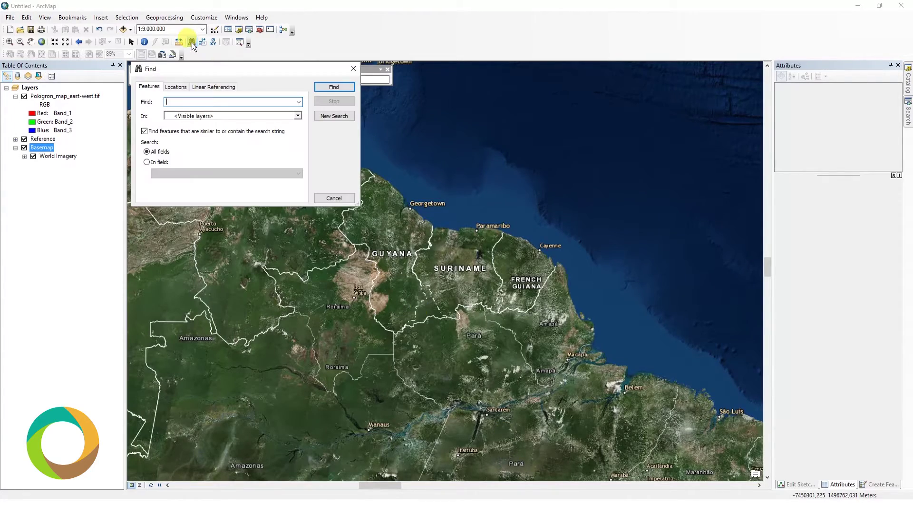
{"action": "left_click", "coordinate": [175, 87]}
{"action": "left_click", "coordinate": [178, 105]}
{"action": "left_click", "coordinate": [161, 121]}
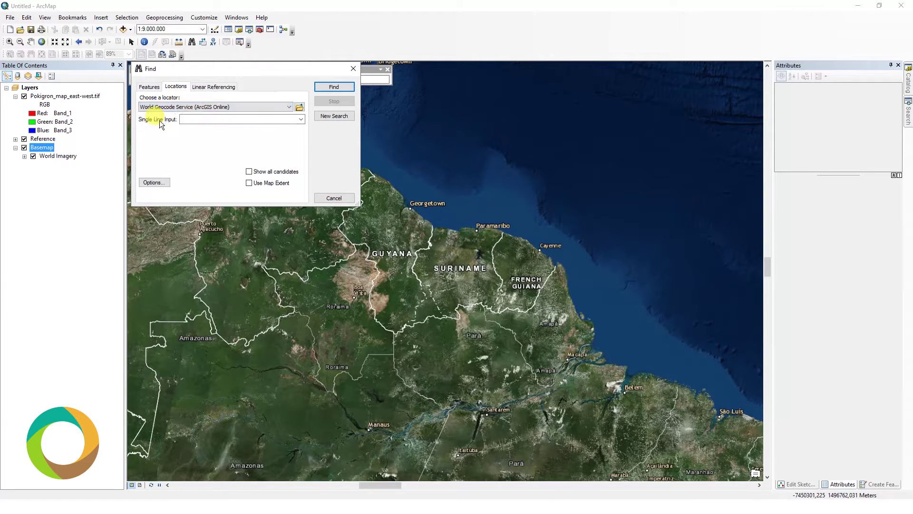
{"action": "left_click", "coordinate": [197, 120]}
{"action": "type", "text": "pokigron"}
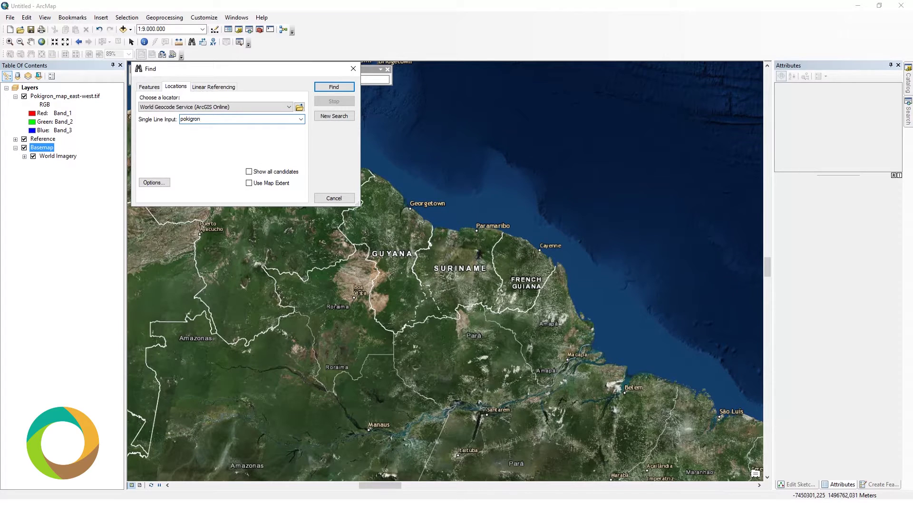
{"action": "key", "text": "Return"}
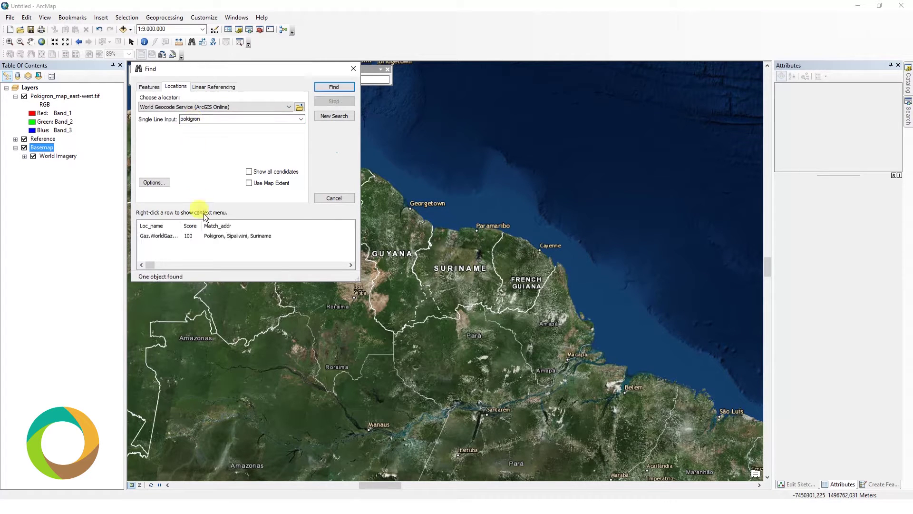
{"action": "left_click", "coordinate": [174, 237]}
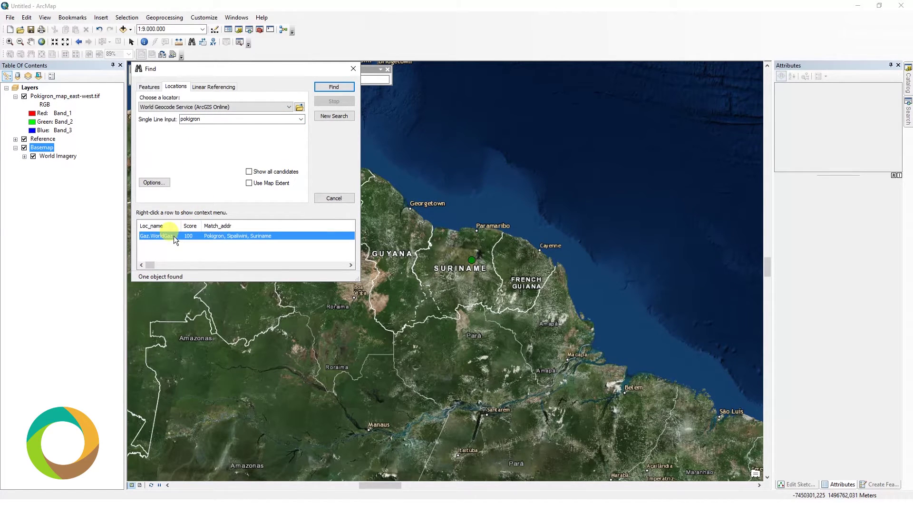
{"action": "right_click", "coordinate": [173, 236]}
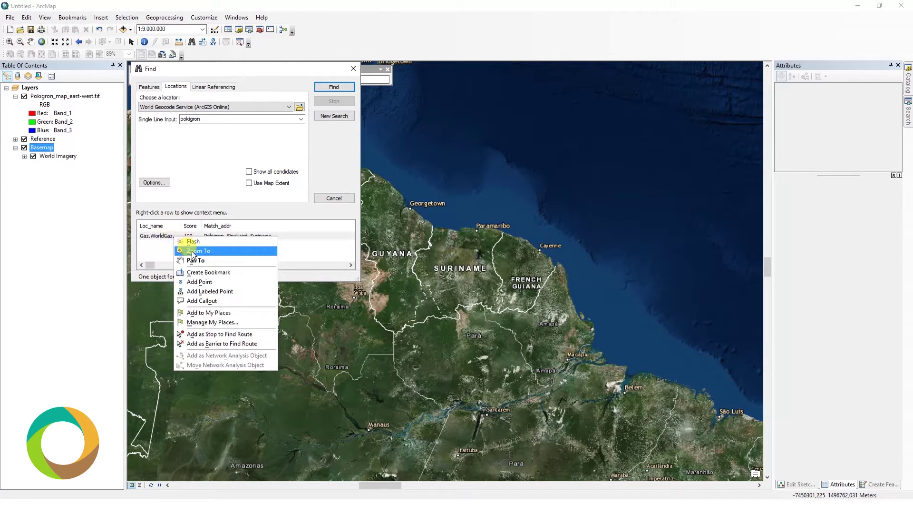
{"action": "left_click", "coordinate": [193, 251]}
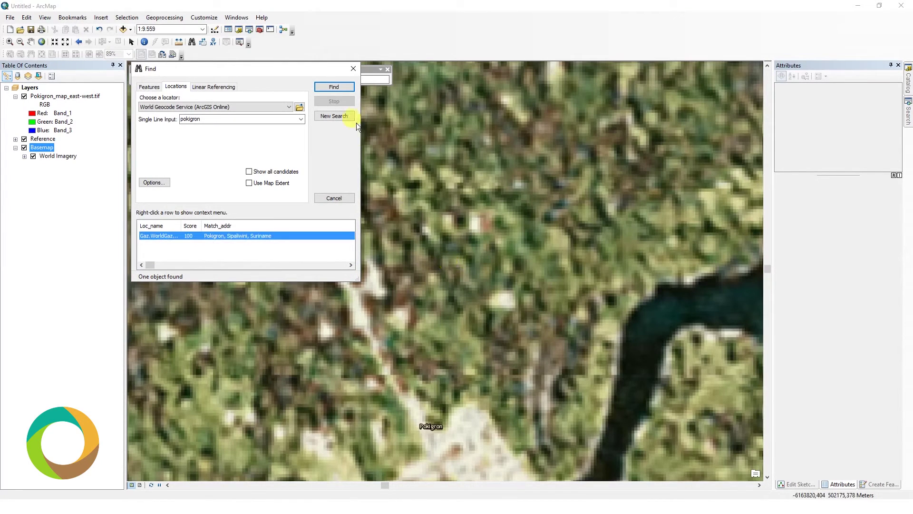
Step: Frame the Pokigron area at 1:80,000 and select the scanned map for georeferencing
{"action": "left_click", "coordinate": [353, 69]}
{"action": "scroll", "coordinate": [375, 188], "scroll_direction": "down", "scroll_amount": 3}
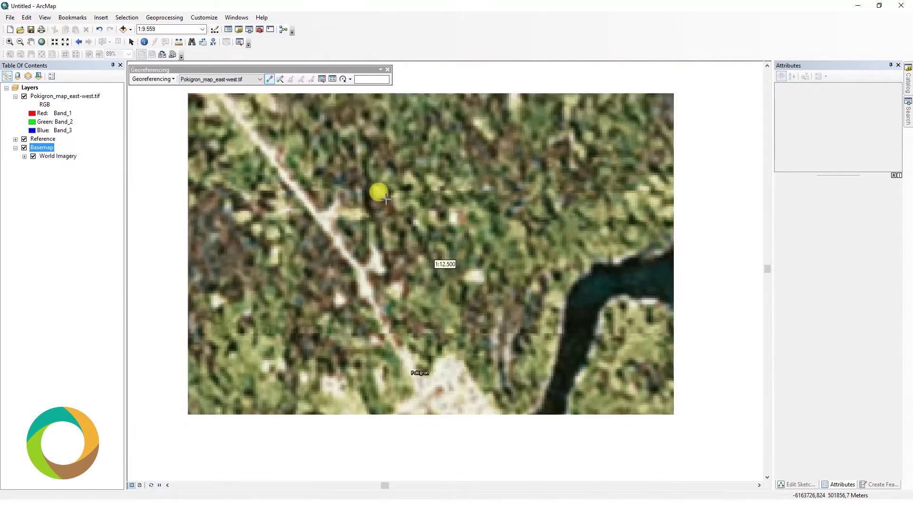
{"action": "scroll", "coordinate": [390, 204], "scroll_direction": "down", "scroll_amount": 1}
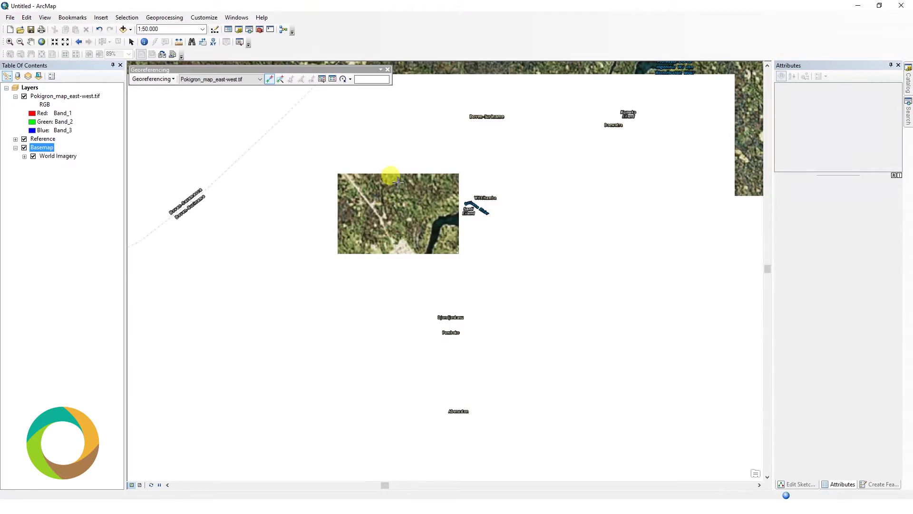
{"action": "left_click_drag", "start_coordinate": [395, 177], "coordinate": [350, 299]}
{"action": "scroll", "coordinate": [372, 295], "scroll_direction": "down", "scroll_amount": 2}
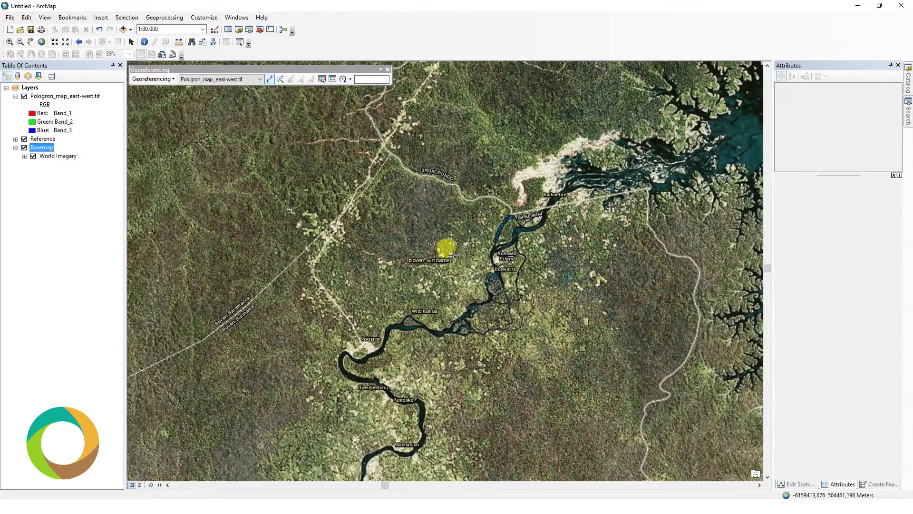
{"action": "left_click_drag", "start_coordinate": [445, 249], "coordinate": [240, 257]}
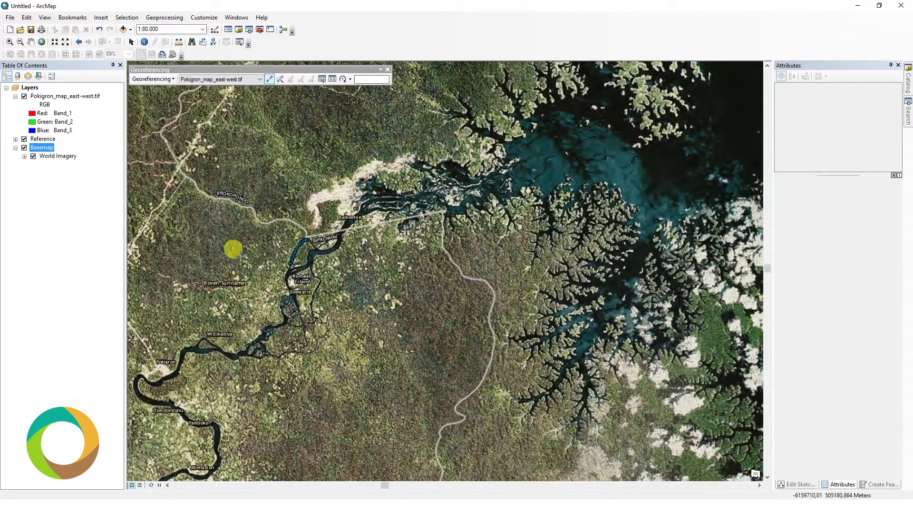
{"action": "left_click", "coordinate": [204, 83]}
{"action": "left_click", "coordinate": [205, 86]}
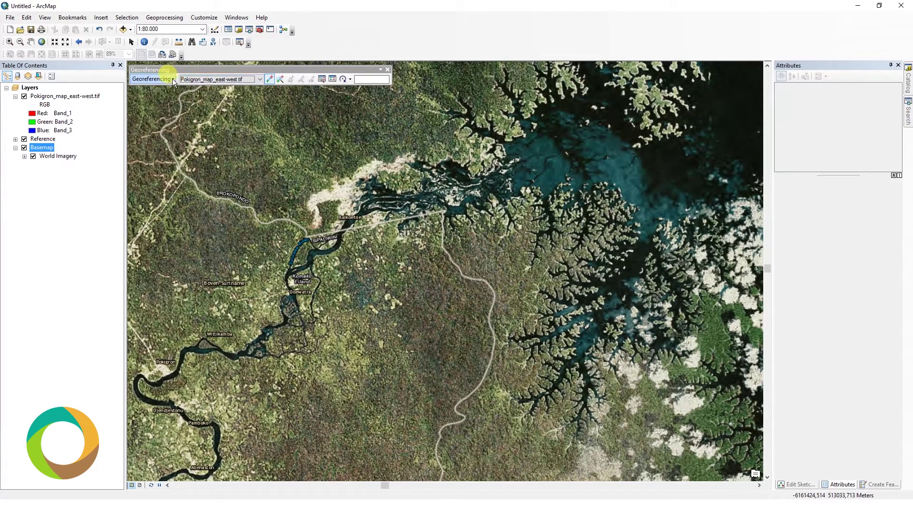
Step: Fit the scanned map to the display and enable Auto Adjust
{"action": "left_click", "coordinate": [152, 78]}
{"action": "left_click", "coordinate": [173, 112]}
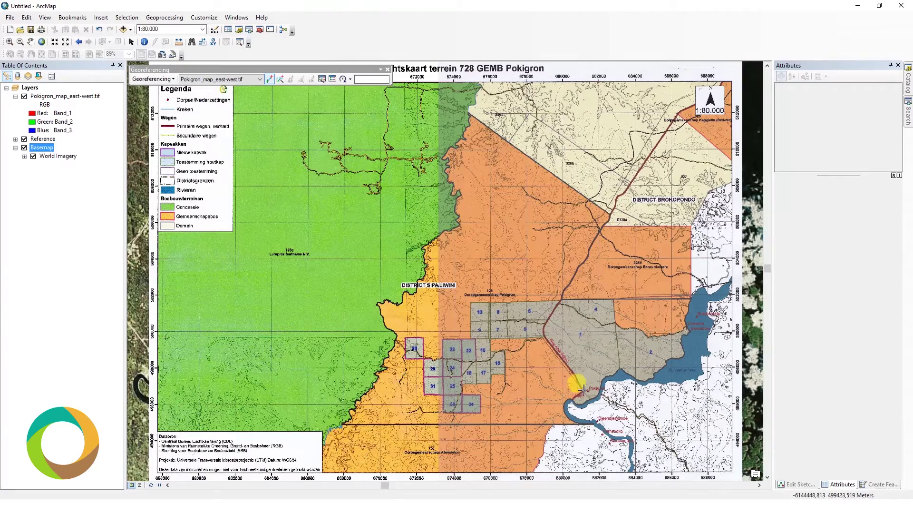
{"action": "left_click_drag", "start_coordinate": [566, 366], "coordinate": [488, 366]}
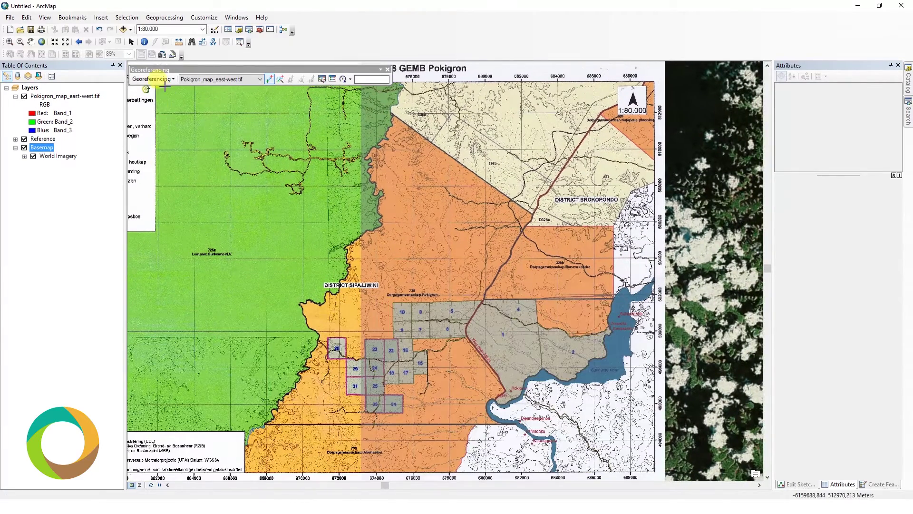
{"action": "left_click", "coordinate": [152, 79]}
{"action": "left_click", "coordinate": [163, 112]}
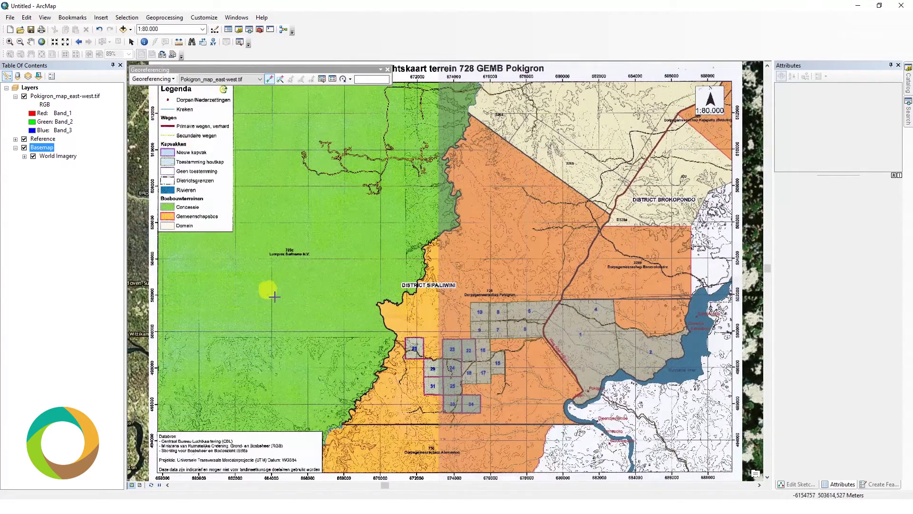
{"action": "left_click_drag", "start_coordinate": [265, 285], "coordinate": [413, 287]}
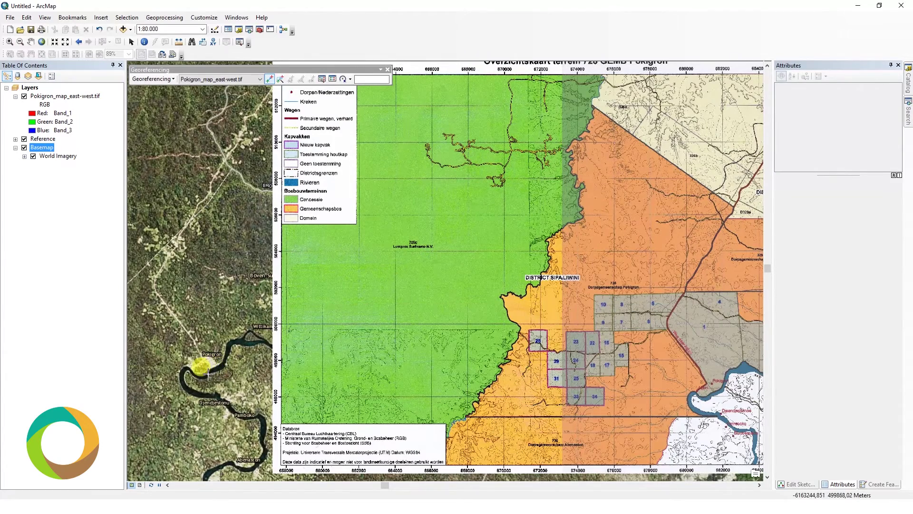
{"action": "left_click", "coordinate": [166, 82]}
{"action": "left_click", "coordinate": [159, 132]}
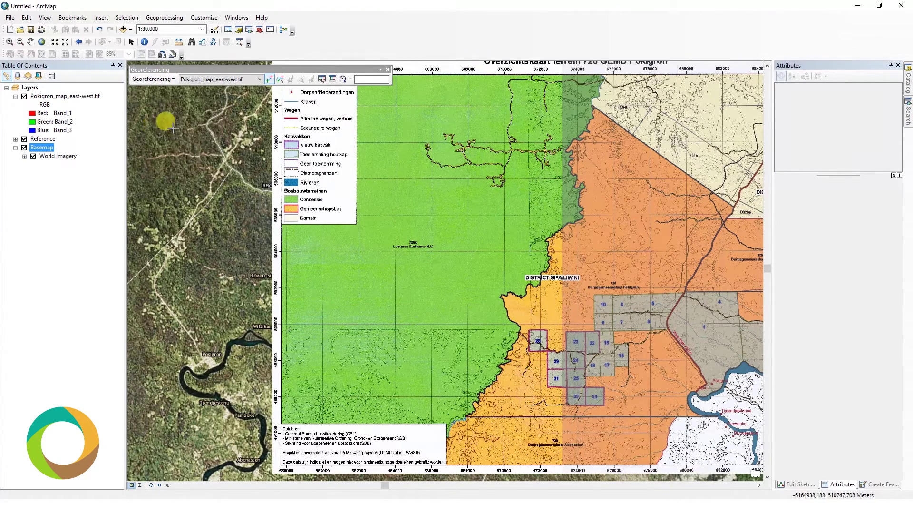
Step: Link Pokigron and the road junction on the scan to the imagery as control points
{"action": "left_click", "coordinate": [269, 80]}
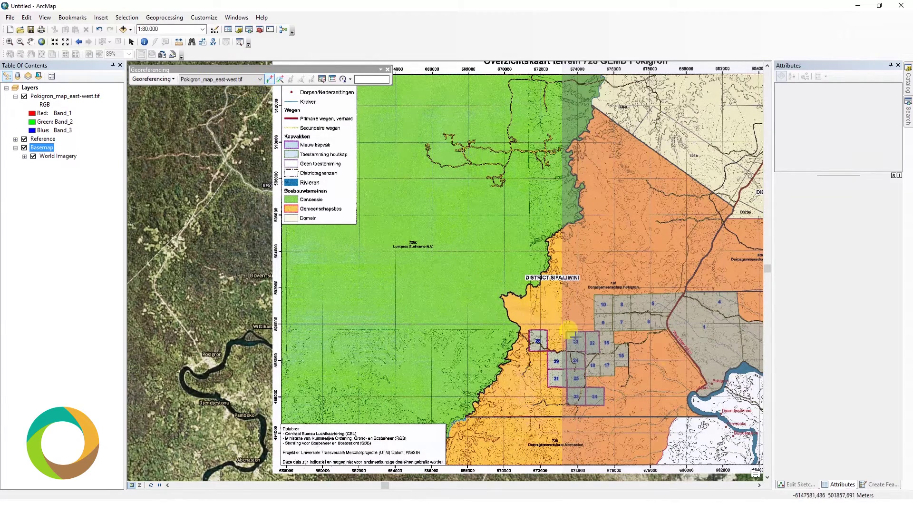
{"action": "left_click_drag", "start_coordinate": [690, 398], "coordinate": [548, 301]}
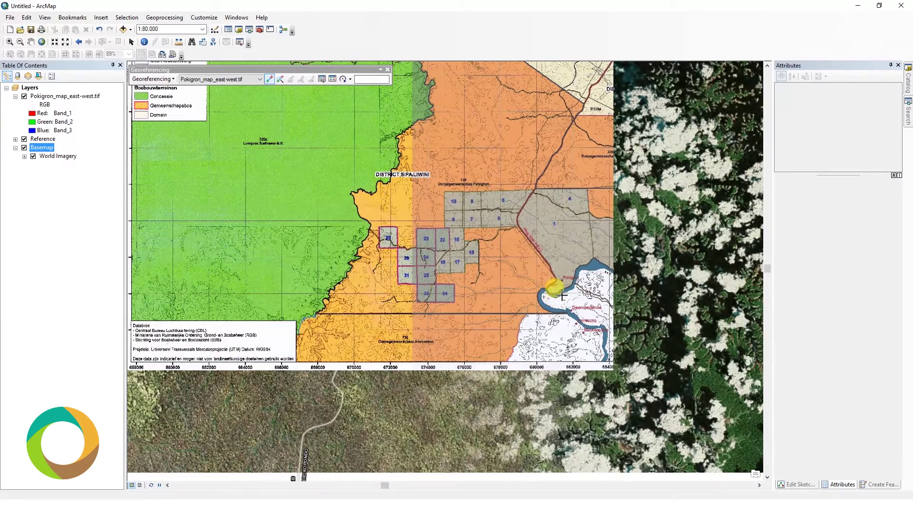
{"action": "scroll", "coordinate": [562, 296], "scroll_direction": "up", "scroll_amount": 1}
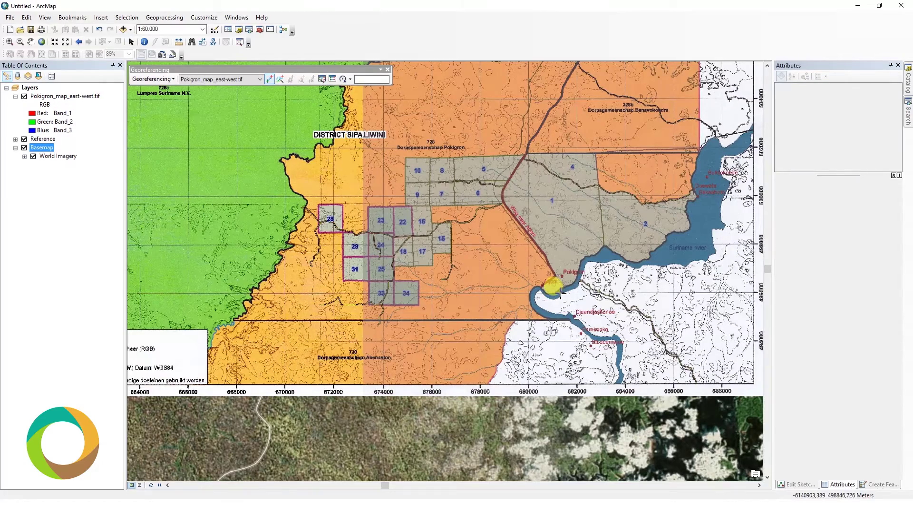
{"action": "left_click", "coordinate": [561, 296]}
{"action": "left_click_drag", "start_coordinate": [288, 275], "coordinate": [369, 266]}
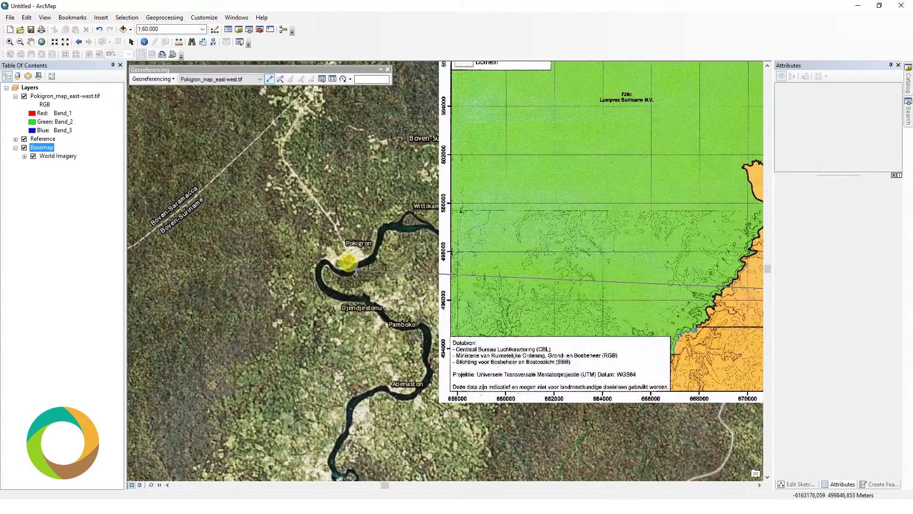
{"action": "left_click", "coordinate": [356, 269]}
{"action": "left_click_drag", "start_coordinate": [602, 217], "coordinate": [332, 310]}
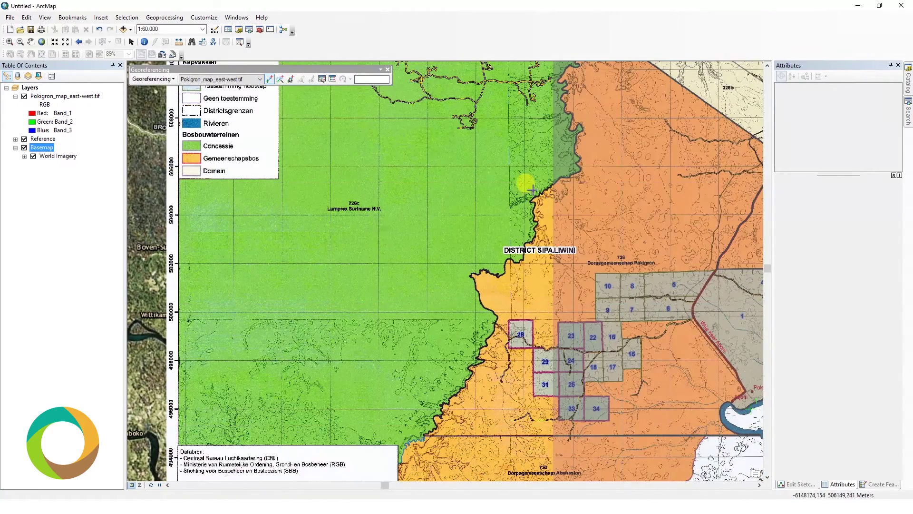
{"action": "left_click_drag", "start_coordinate": [653, 198], "coordinate": [490, 228]}
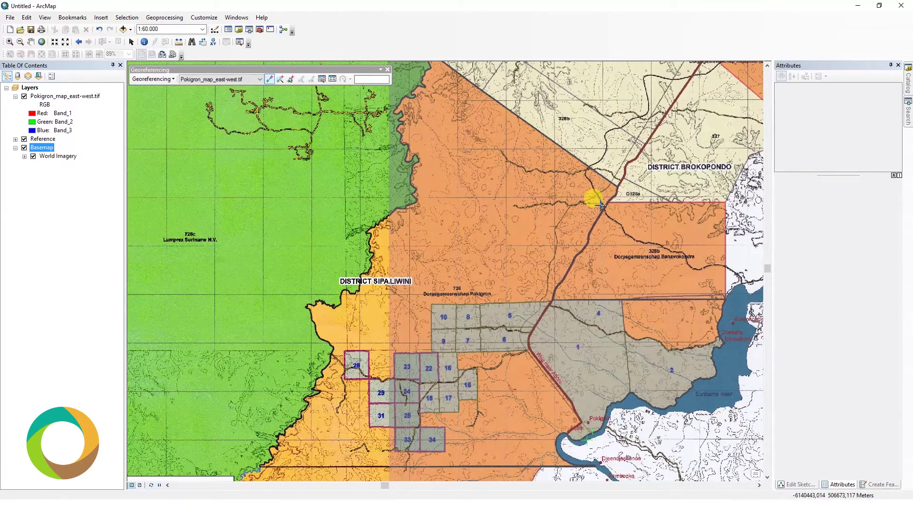
{"action": "left_click", "coordinate": [600, 202]}
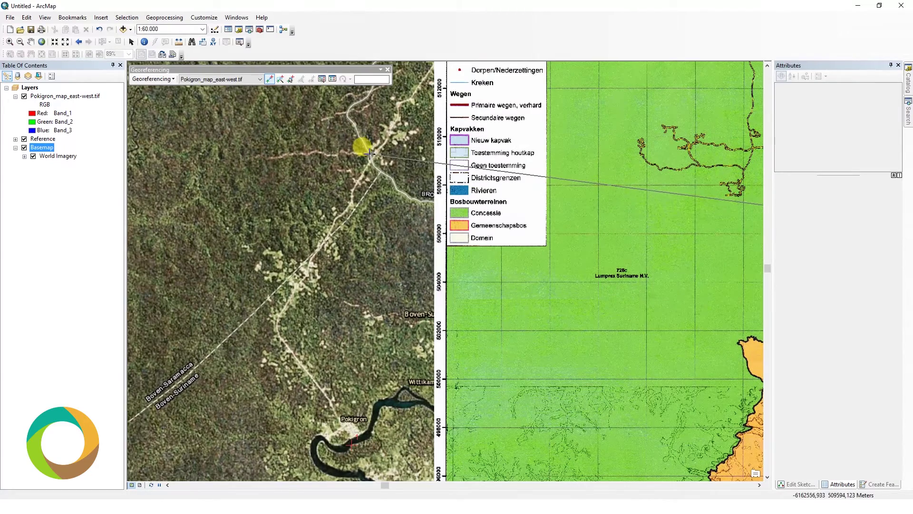
{"action": "left_click", "coordinate": [369, 153]}
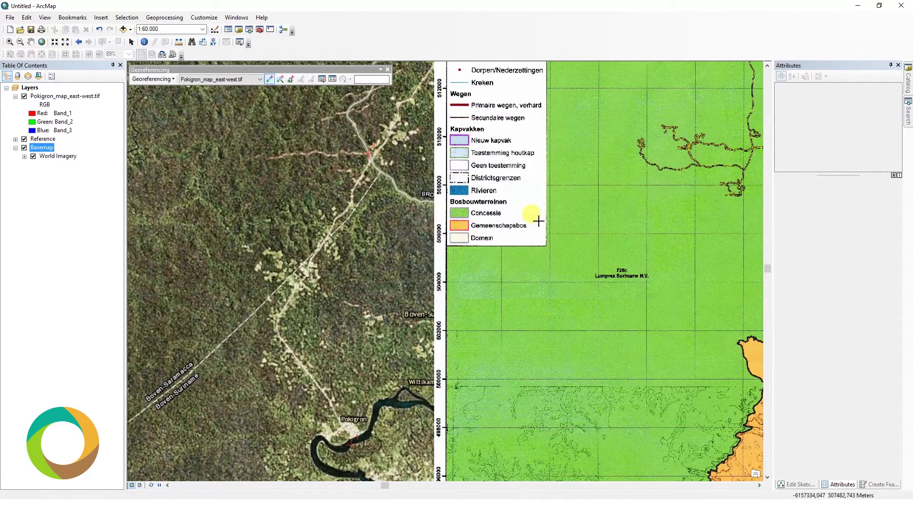
Step: Add a third control point linking a creek on the scan to the imagery
{"action": "left_click_drag", "start_coordinate": [535, 220], "coordinate": [310, 206]}
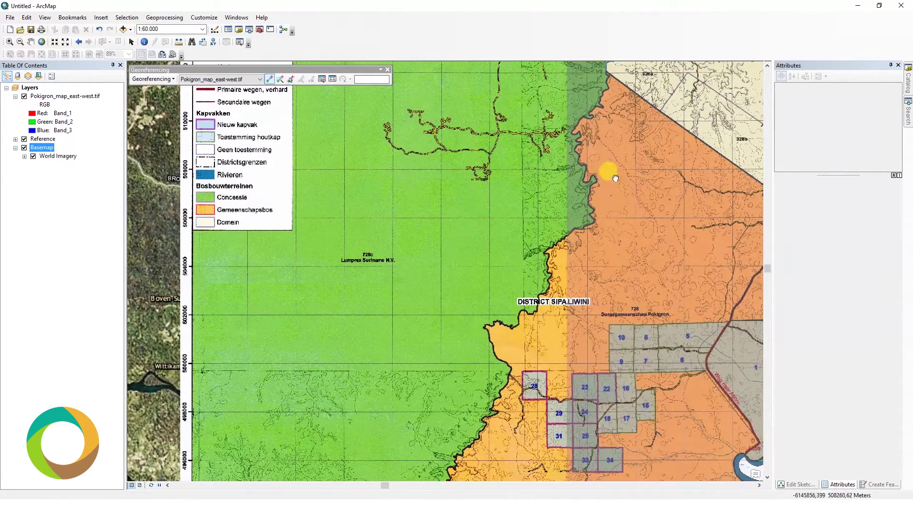
{"action": "left_click_drag", "start_coordinate": [614, 178], "coordinate": [512, 231]}
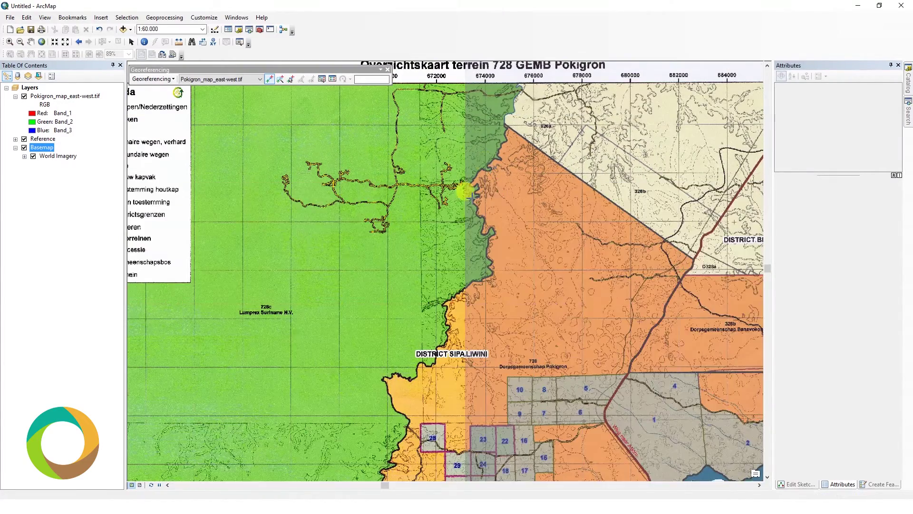
{"action": "left_click_drag", "start_coordinate": [139, 206], "coordinate": [630, 262]}
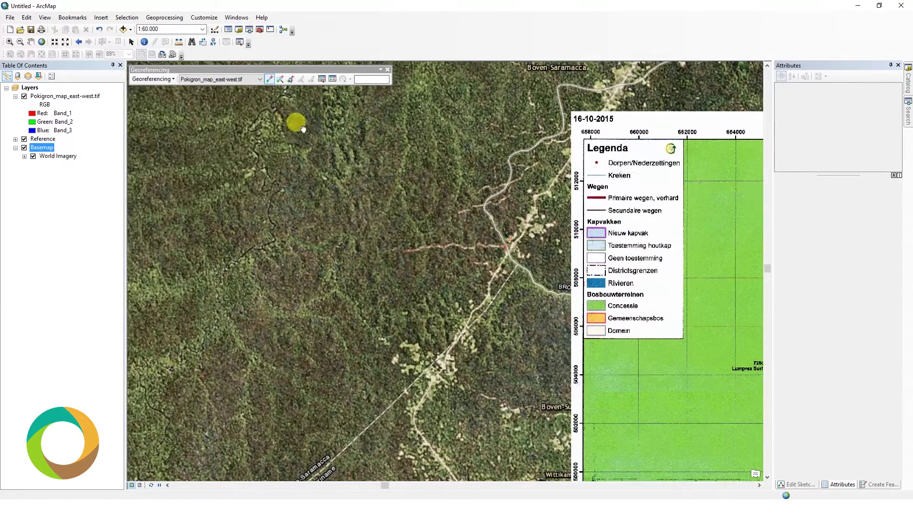
{"action": "left_click_drag", "start_coordinate": [302, 130], "coordinate": [426, 246]}
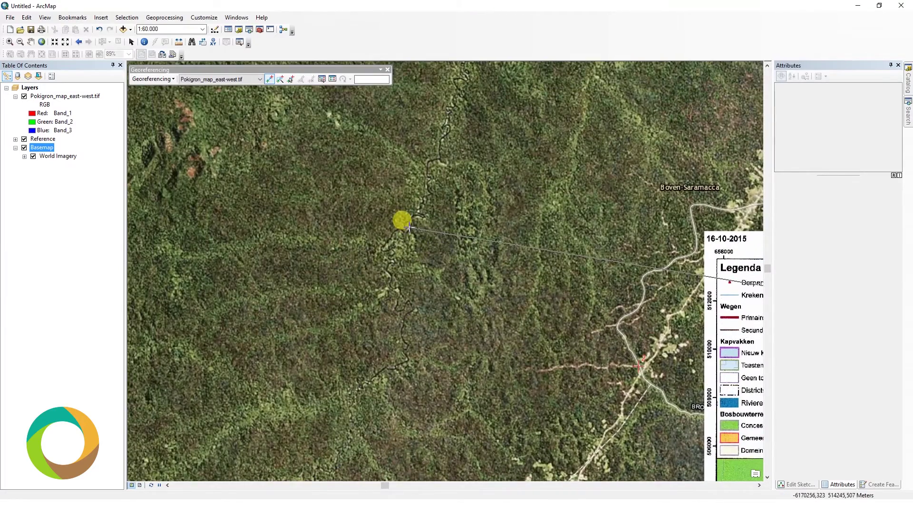
{"action": "scroll", "coordinate": [409, 228], "scroll_direction": "up", "scroll_amount": 3}
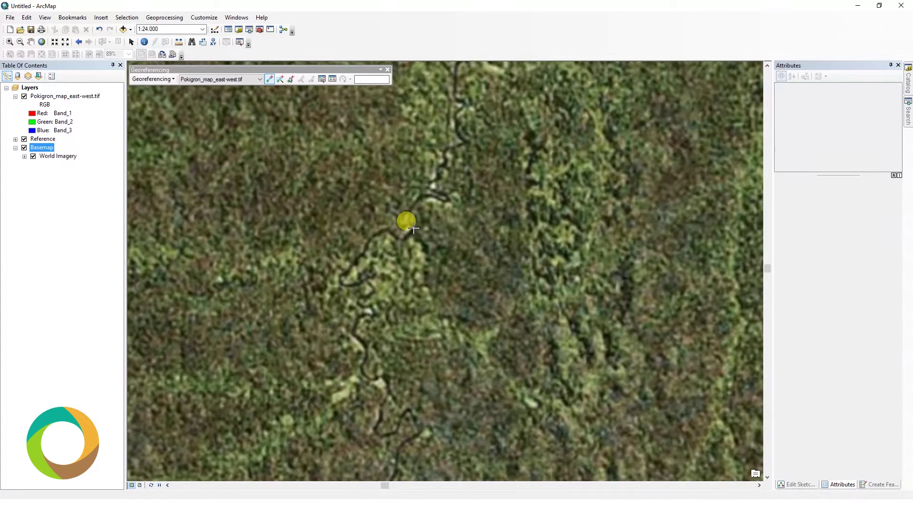
{"action": "left_click", "coordinate": [411, 225]}
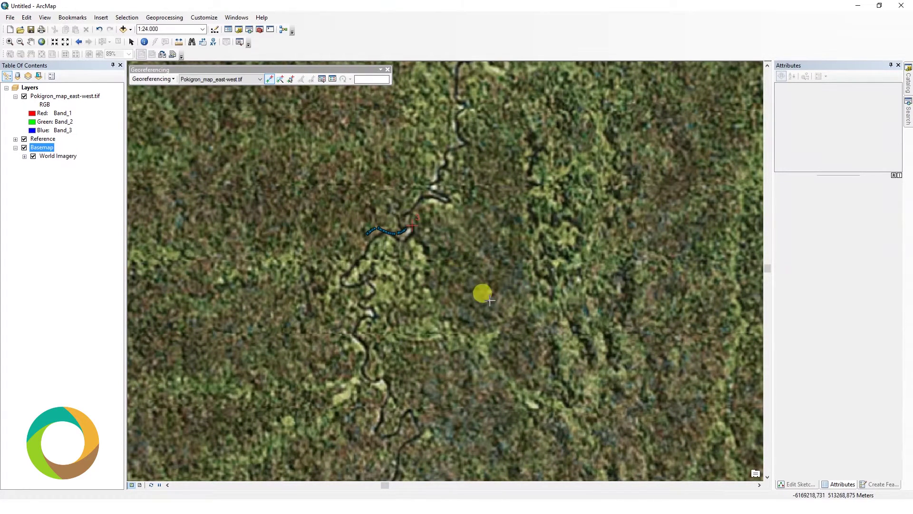
{"action": "scroll", "coordinate": [485, 294], "scroll_direction": "down", "scroll_amount": 3}
{"action": "scroll", "coordinate": [504, 310], "scroll_direction": "down", "scroll_amount": 2}
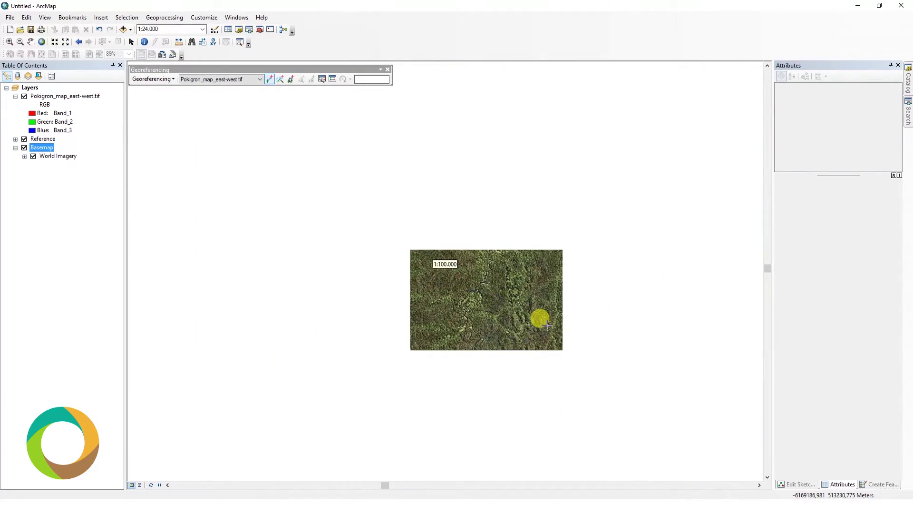
{"action": "left_click_drag", "start_coordinate": [540, 316], "coordinate": [377, 183]}
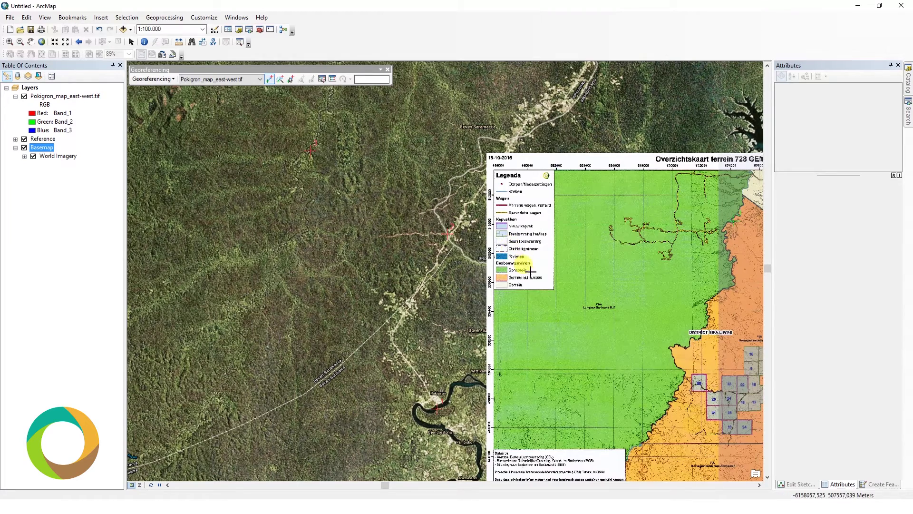
{"action": "left_click", "coordinate": [167, 80]}
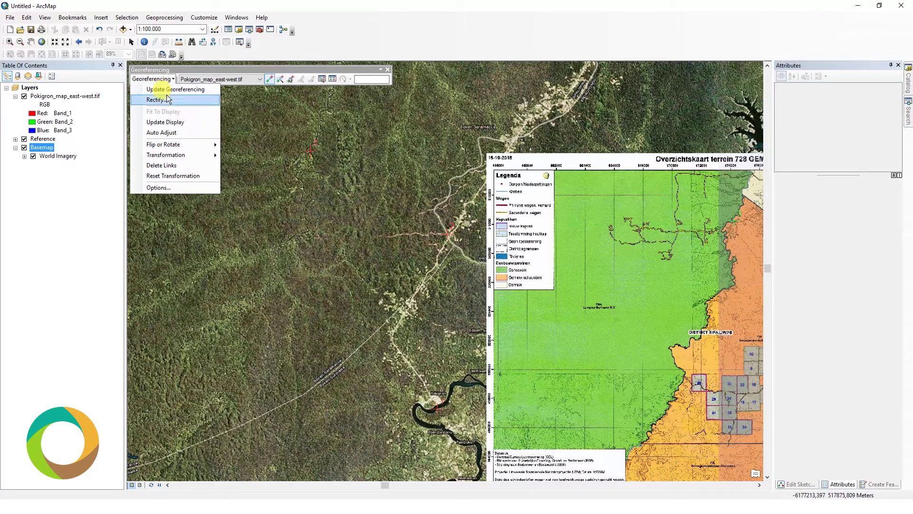
Step: Update the display, then toggle the scanned layer on and off to compare with imagery
{"action": "left_click", "coordinate": [175, 123]}
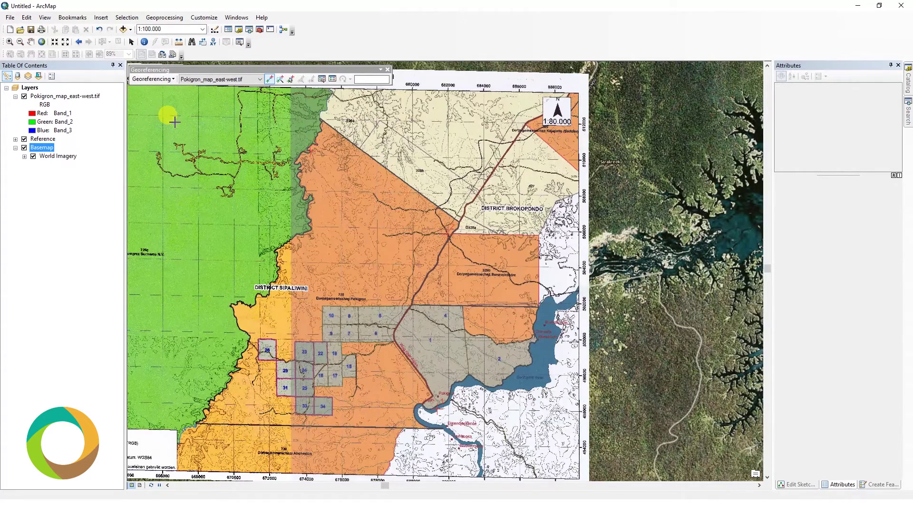
{"action": "left_click_drag", "start_coordinate": [386, 343], "coordinate": [491, 304]}
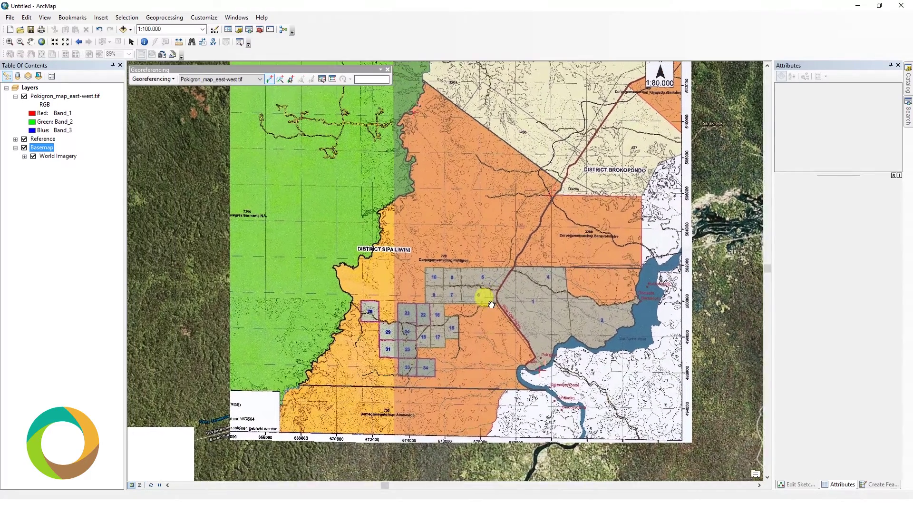
{"action": "scroll", "coordinate": [479, 291], "scroll_direction": "up", "scroll_amount": 1}
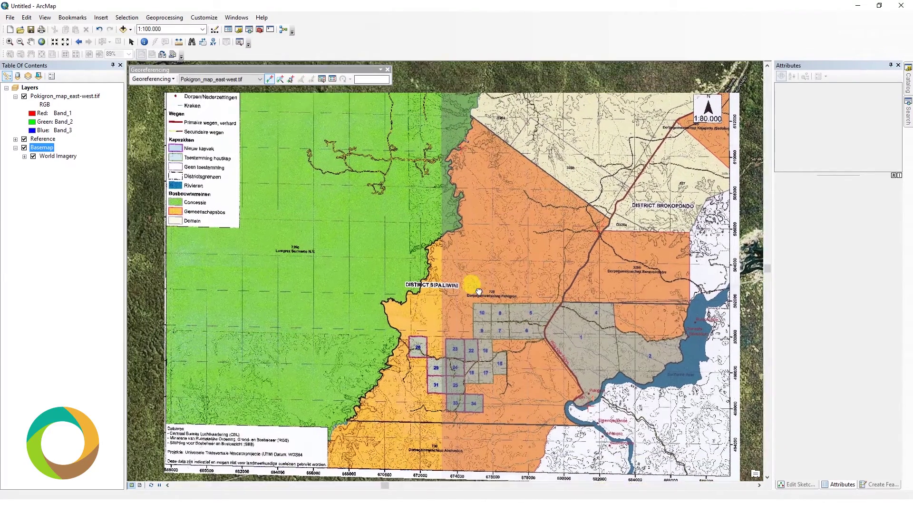
{"action": "left_click_drag", "start_coordinate": [506, 292], "coordinate": [438, 273]}
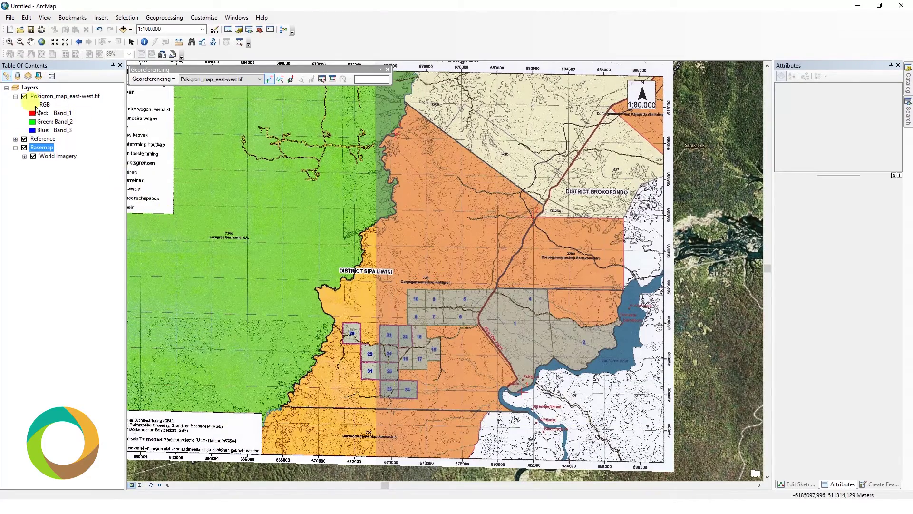
{"action": "left_click", "coordinate": [25, 97]}
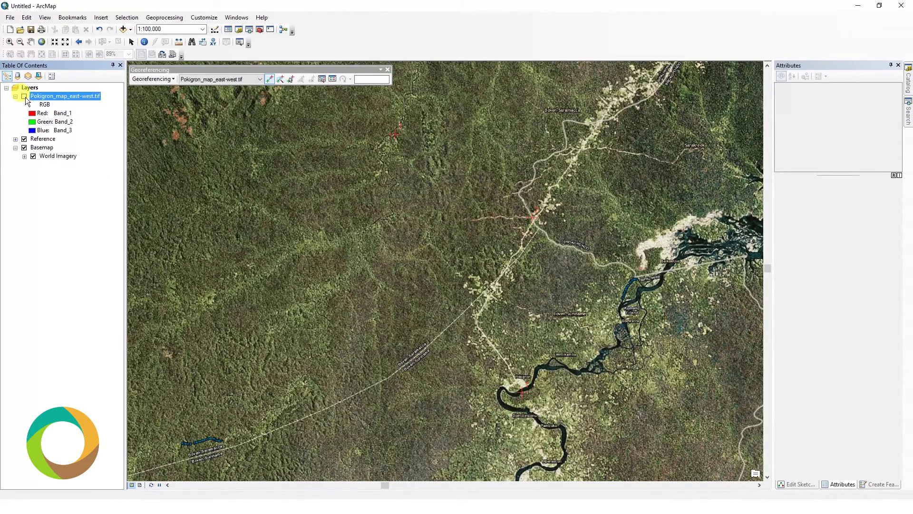
{"action": "left_click", "coordinate": [24, 97]}
{"action": "left_click", "coordinate": [24, 97]}
{"action": "left_click", "coordinate": [24, 97]}
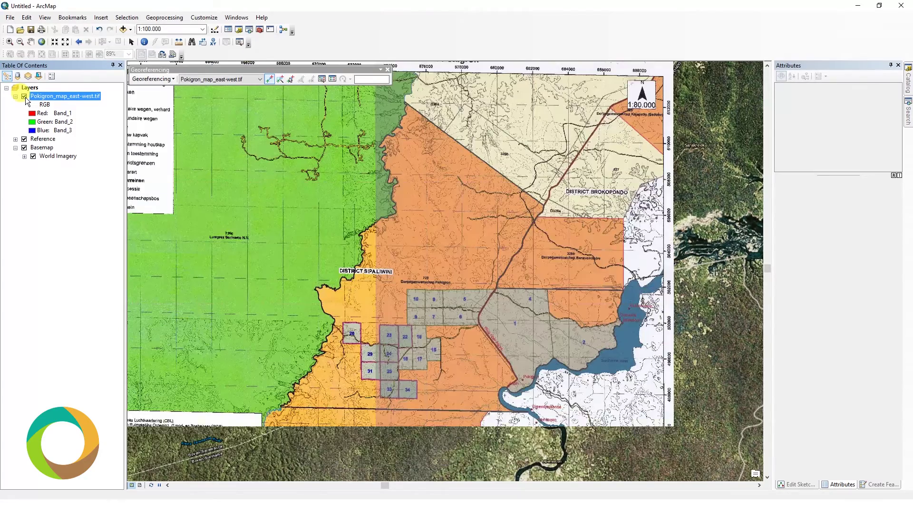
{"action": "left_click", "coordinate": [24, 96]}
{"action": "left_click", "coordinate": [24, 97]}
Step: Set the scanned map layer's transparency to 50%
{"action": "right_click", "coordinate": [43, 97]}
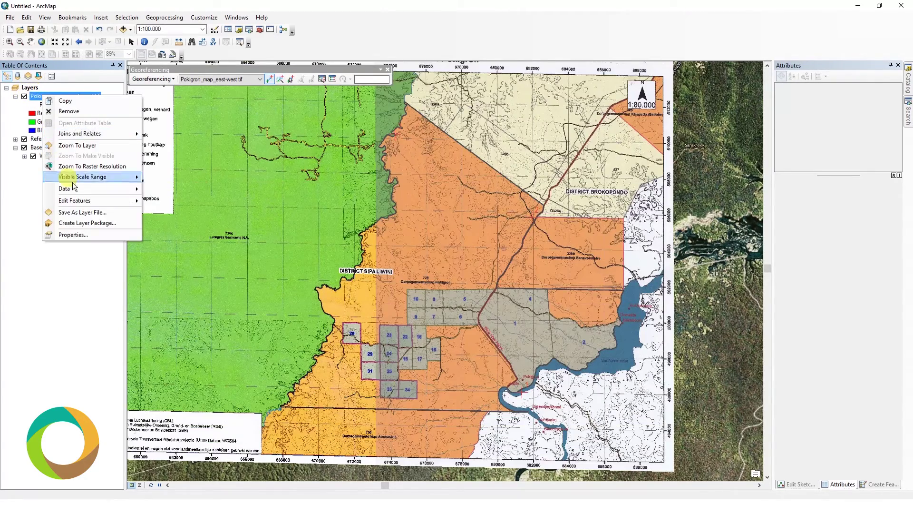
{"action": "left_click", "coordinate": [71, 235]}
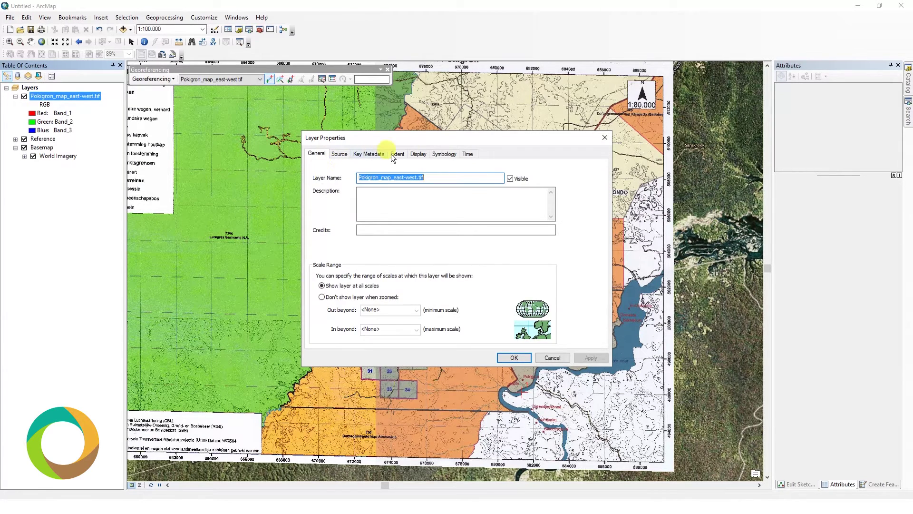
{"action": "left_click", "coordinate": [417, 154]}
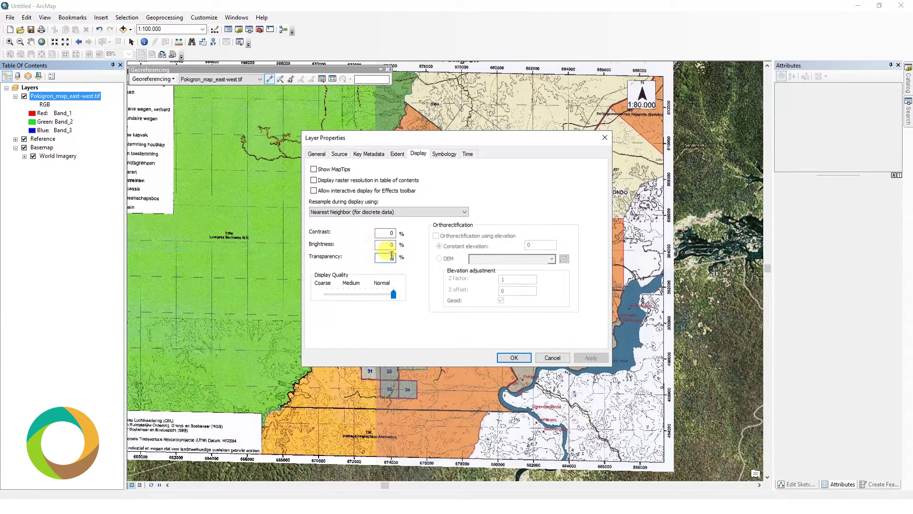
{"action": "left_click", "coordinate": [522, 357]}
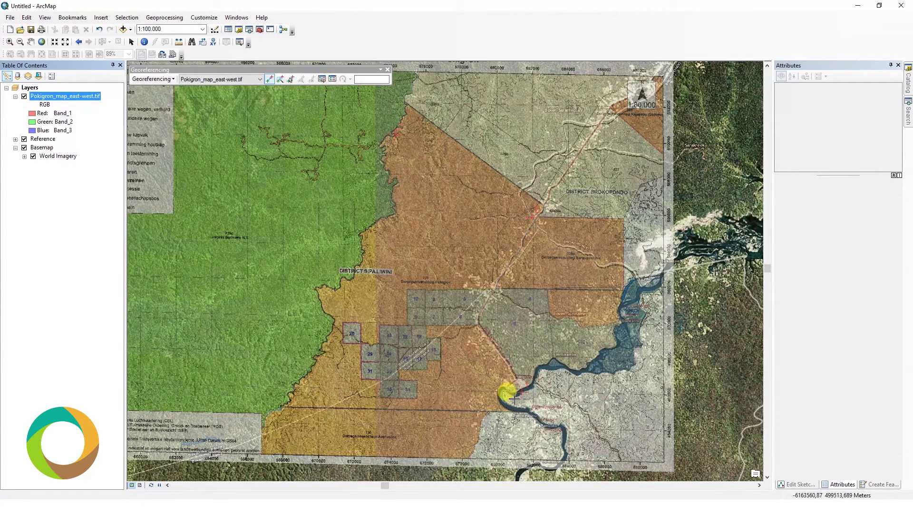
Step: Link the river bend on the scan to the imagery and update the display
{"action": "scroll", "coordinate": [511, 395], "scroll_direction": "up", "scroll_amount": 6}
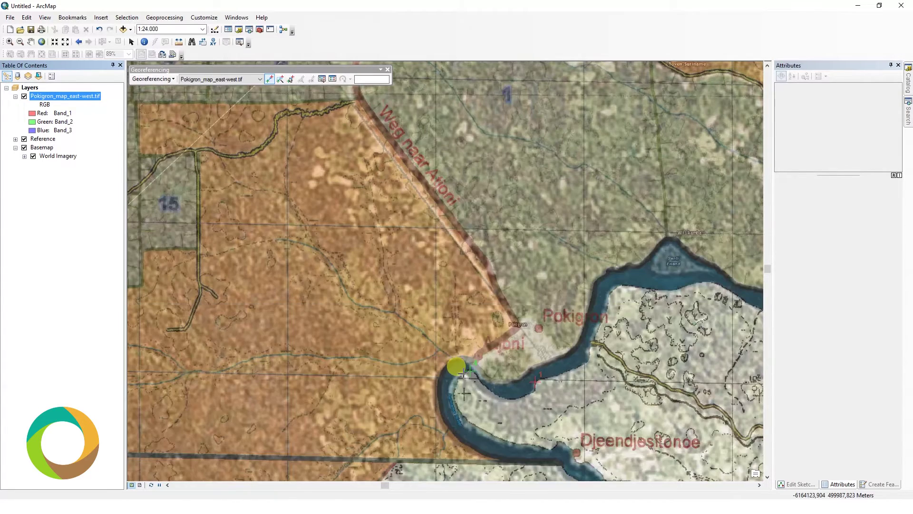
{"action": "left_click", "coordinate": [470, 369]}
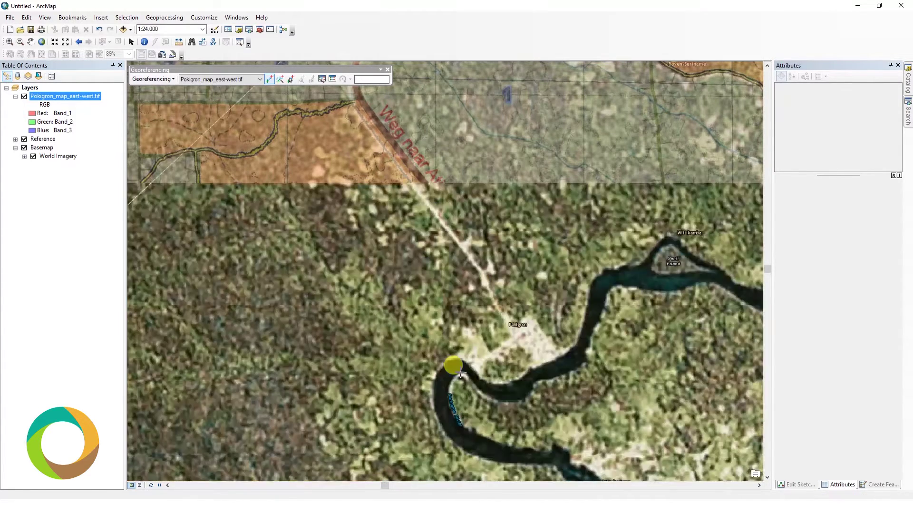
{"action": "left_click", "coordinate": [461, 372]}
{"action": "left_click", "coordinate": [153, 79]}
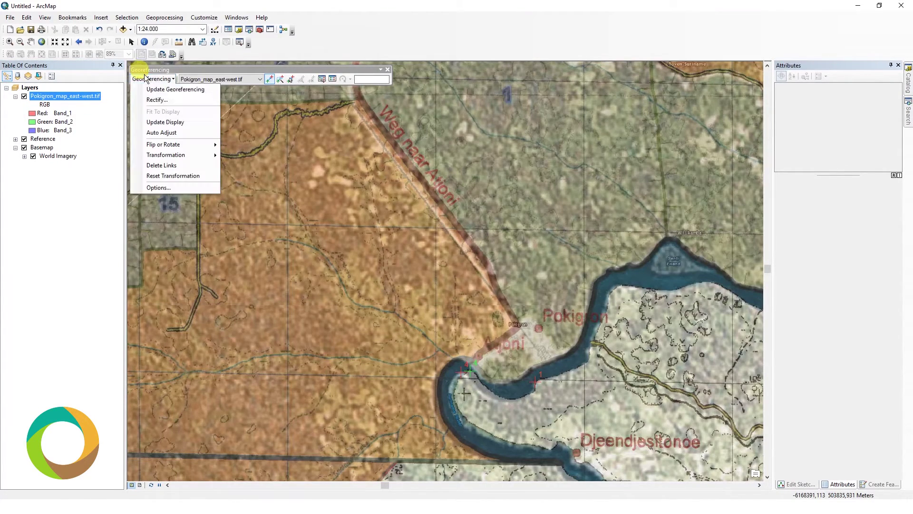
{"action": "left_click", "coordinate": [164, 121]}
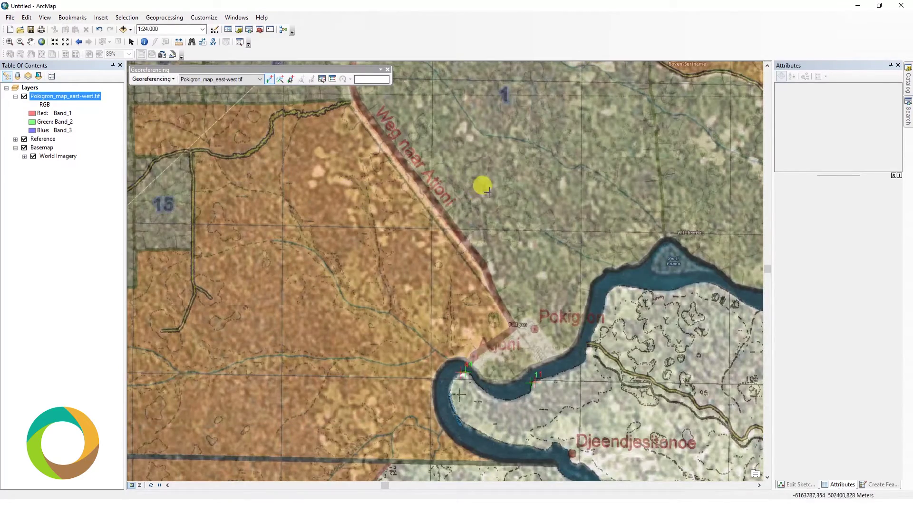
Step: Add another control point up the road, dismissing the collinear warning, and return to Pokigron
{"action": "key", "text": "Up"}
{"action": "key", "text": "Up"}
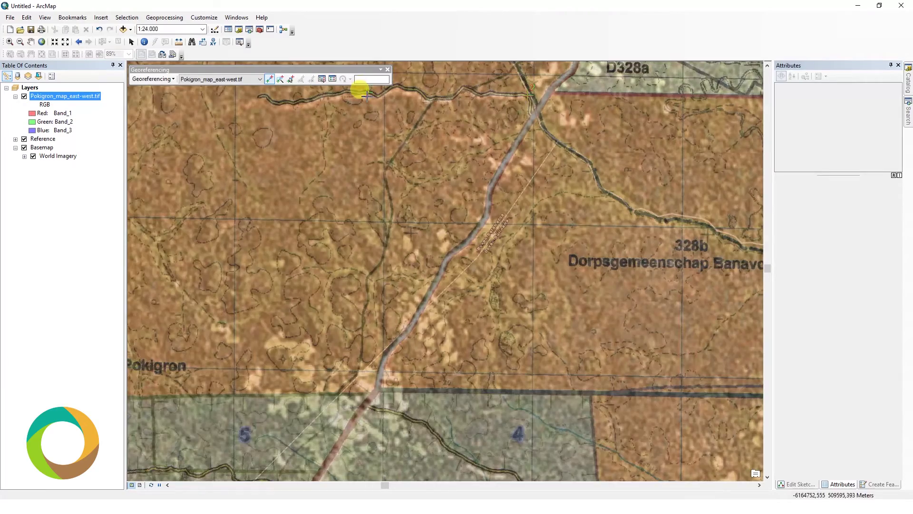
{"action": "left_click", "coordinate": [152, 79]}
{"action": "left_click", "coordinate": [165, 122]}
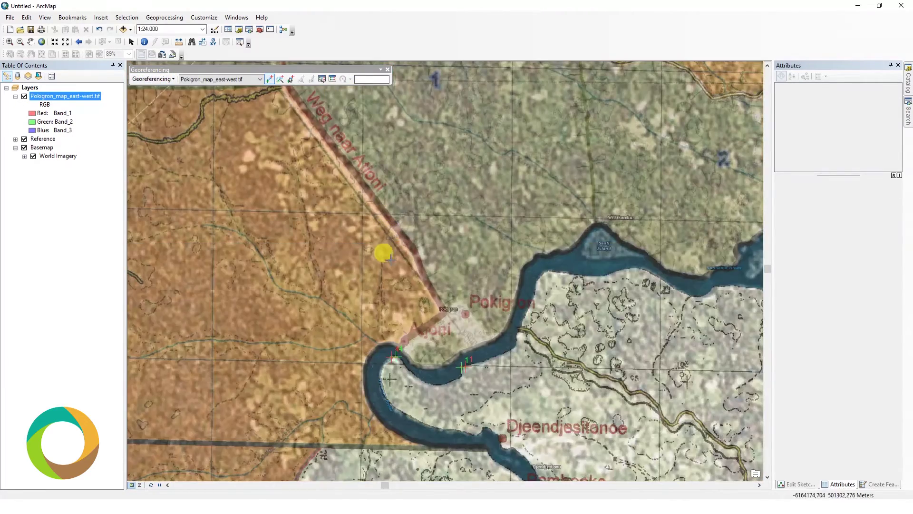
{"action": "scroll", "coordinate": [370, 215], "scroll_direction": "down", "scroll_amount": 3}
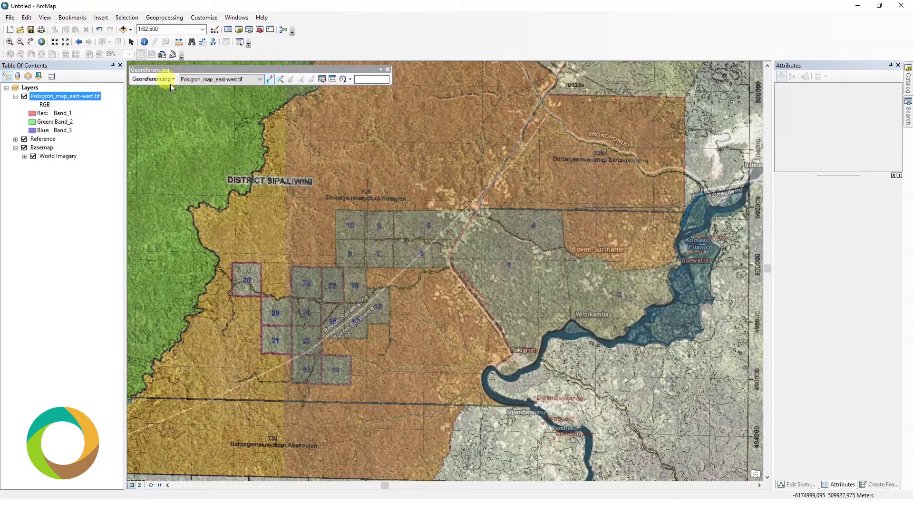
{"action": "scroll", "coordinate": [614, 153], "scroll_direction": "up", "scroll_amount": 2}
{"action": "left_click", "coordinate": [655, 167]}
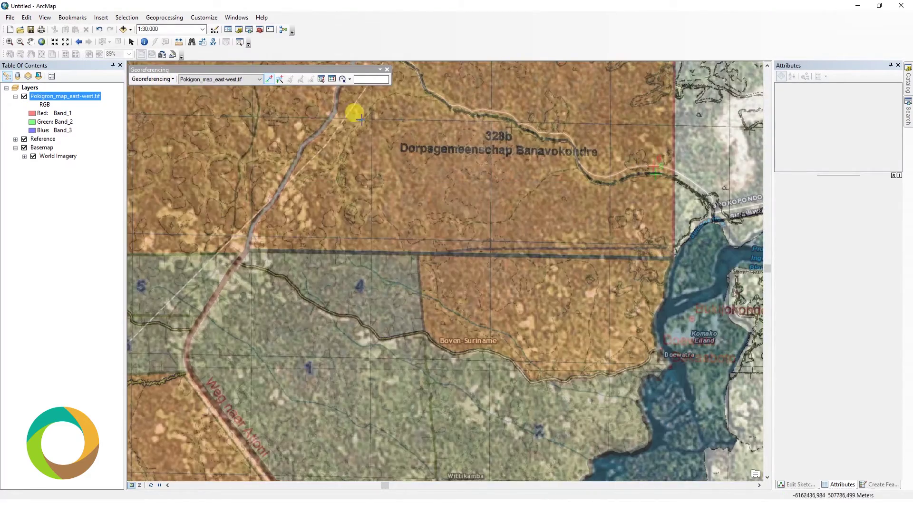
{"action": "key", "text": "Return"}
{"action": "key", "text": "Down"}
{"action": "key", "text": "Down"}
{"action": "key", "text": "Down"}
{"action": "key", "text": "Left"}
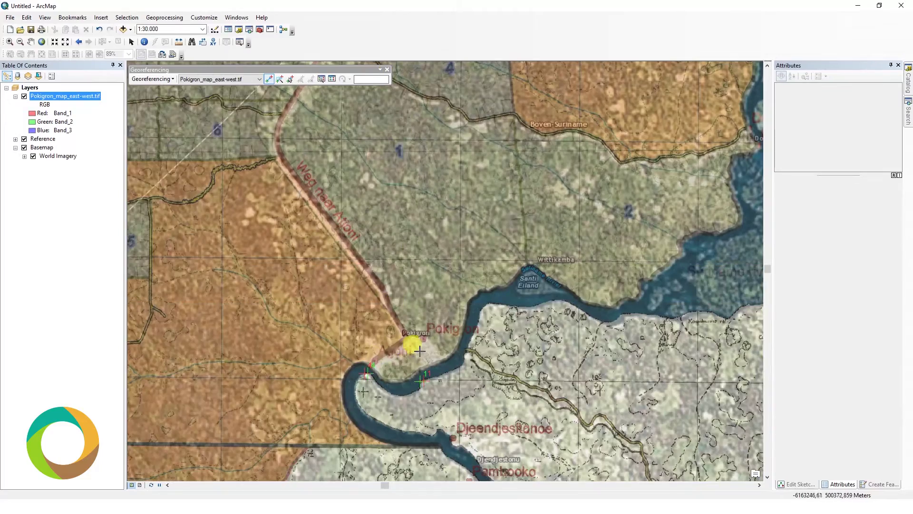
{"action": "scroll", "coordinate": [295, 267], "scroll_direction": "down", "scroll_amount": 4}
{"action": "scroll", "coordinate": [495, 285], "scroll_direction": "up", "scroll_amount": 3}
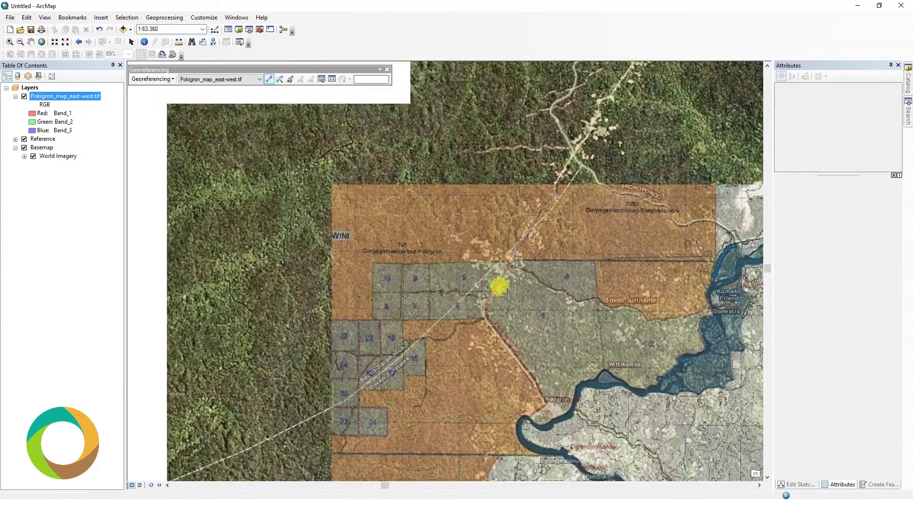
{"action": "scroll", "coordinate": [478, 280], "scroll_direction": "up", "scroll_amount": 3}
{"action": "scroll", "coordinate": [426, 242], "scroll_direction": "down", "scroll_amount": 3}
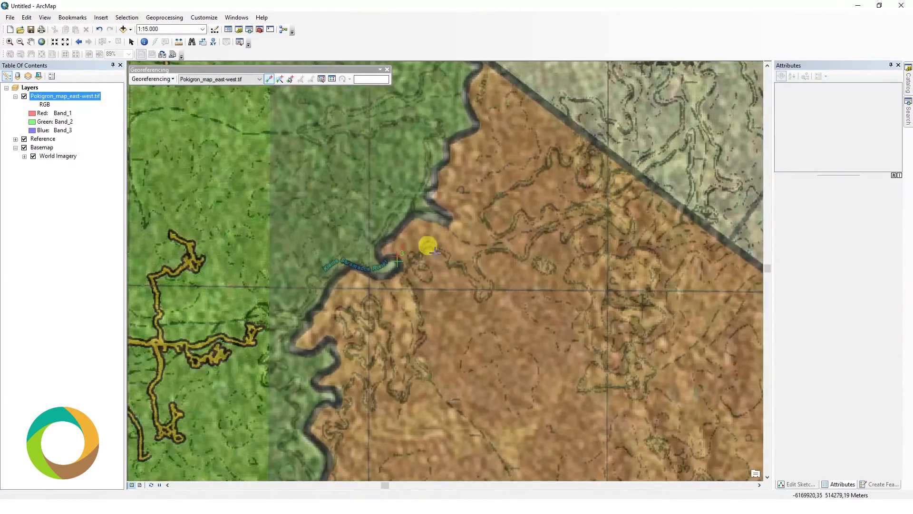
{"action": "scroll", "coordinate": [525, 315], "scroll_direction": "down", "scroll_amount": 2}
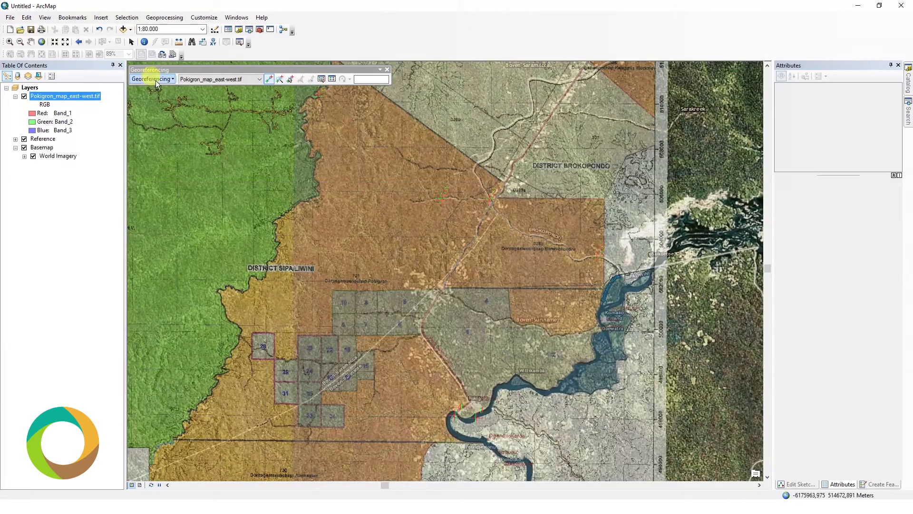
Step: Update Georeferencing to save the warp, then hide the Reference and Basemap layers
{"action": "left_click", "coordinate": [154, 80]}
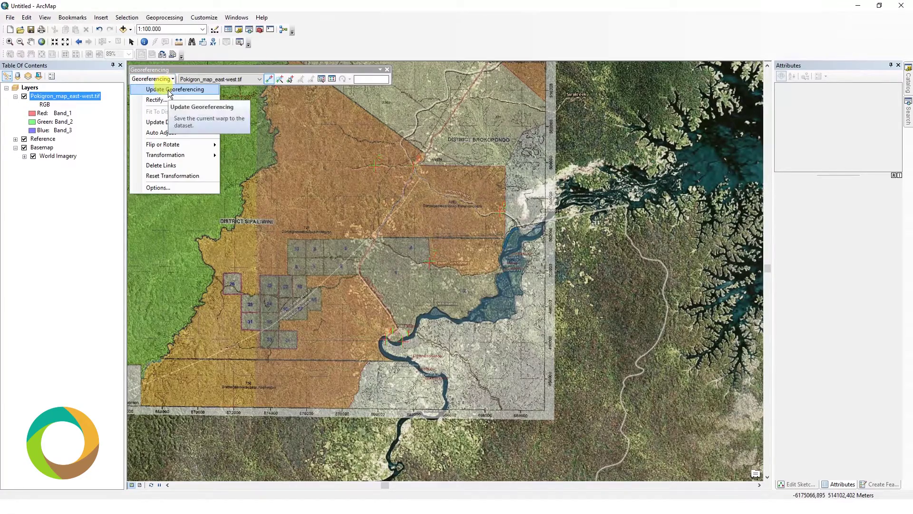
{"action": "left_click", "coordinate": [167, 90]}
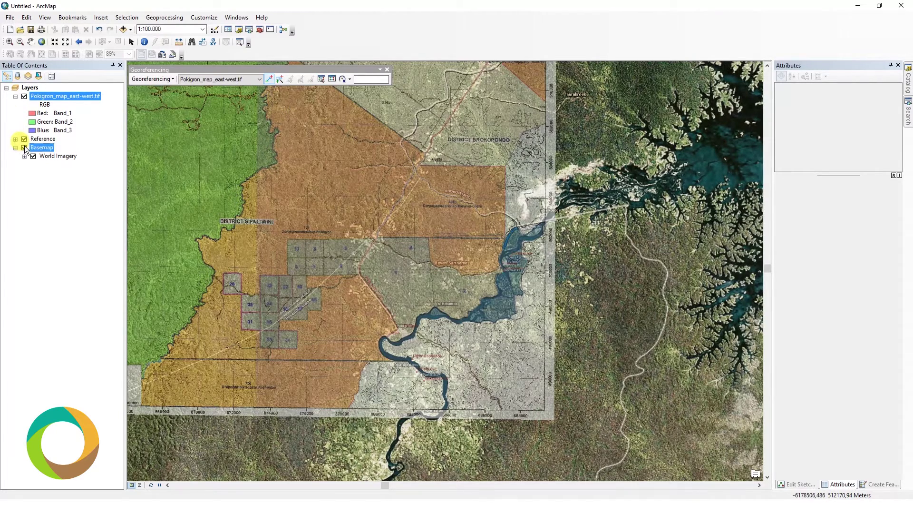
{"action": "left_click", "coordinate": [24, 147]}
{"action": "left_click", "coordinate": [24, 139]}
{"action": "left_click", "coordinate": [16, 147]}
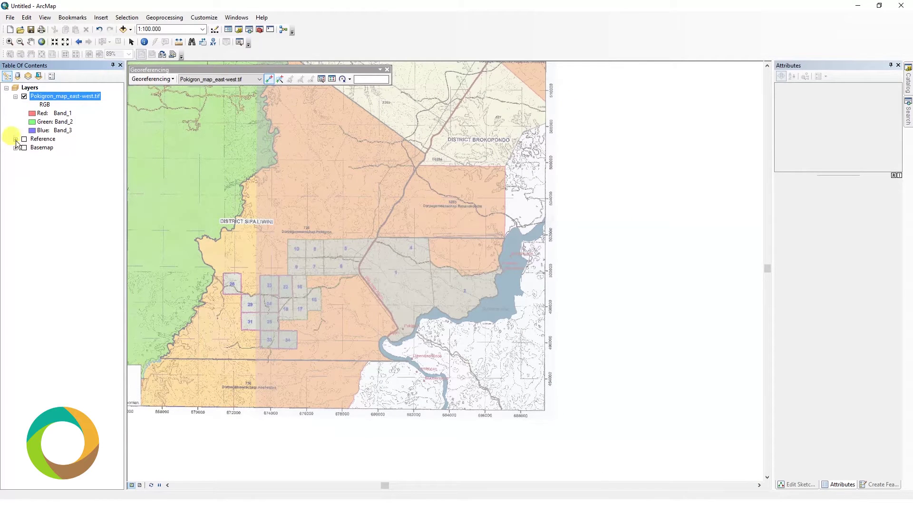
Step: Set the scanned map's transparency back to 0%, close the Georeferencing toolbar and open Catalog
{"action": "right_click", "coordinate": [51, 97]}
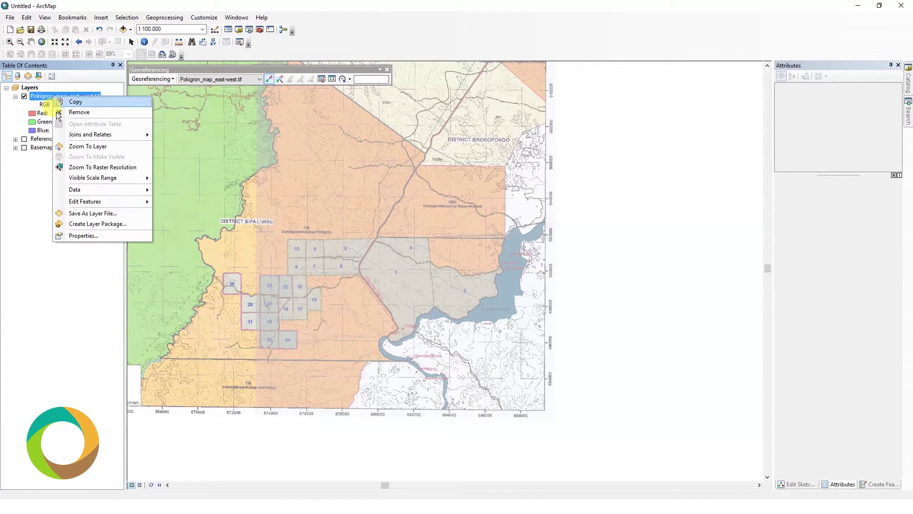
{"action": "left_click", "coordinate": [90, 234]}
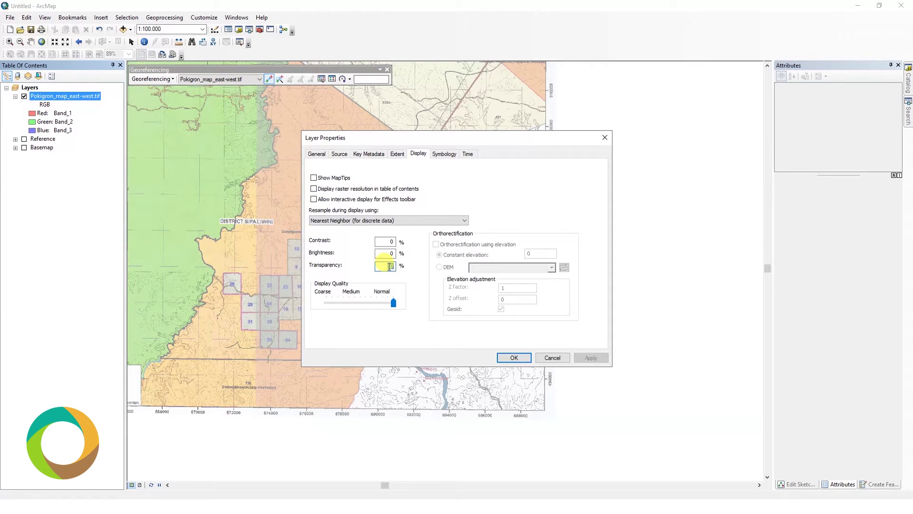
{"action": "left_click", "coordinate": [506, 356]}
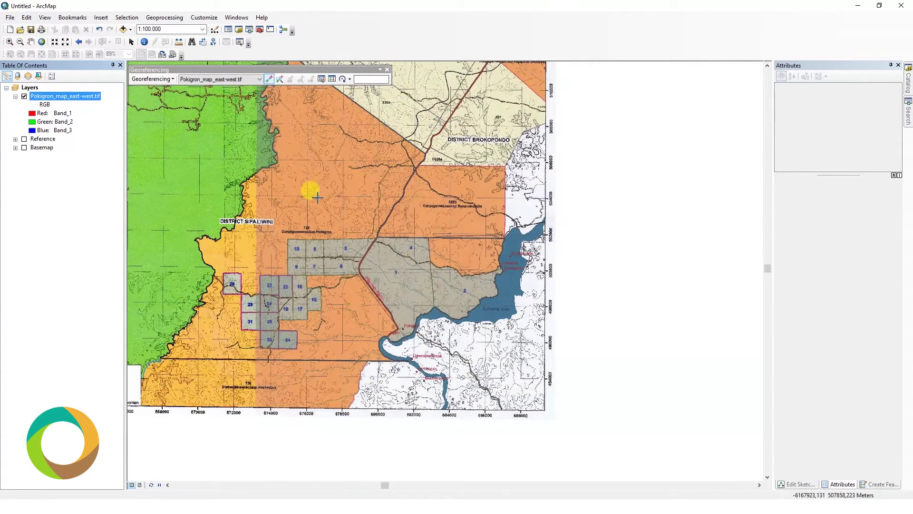
{"action": "left_click_drag", "start_coordinate": [309, 187], "coordinate": [458, 255]}
{"action": "left_click_drag", "start_coordinate": [391, 238], "coordinate": [446, 265]}
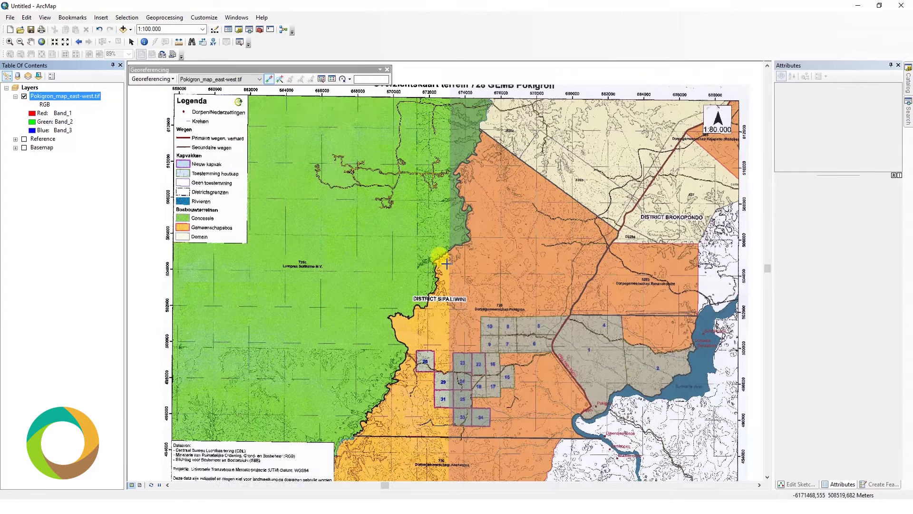
{"action": "left_click", "coordinate": [388, 70]}
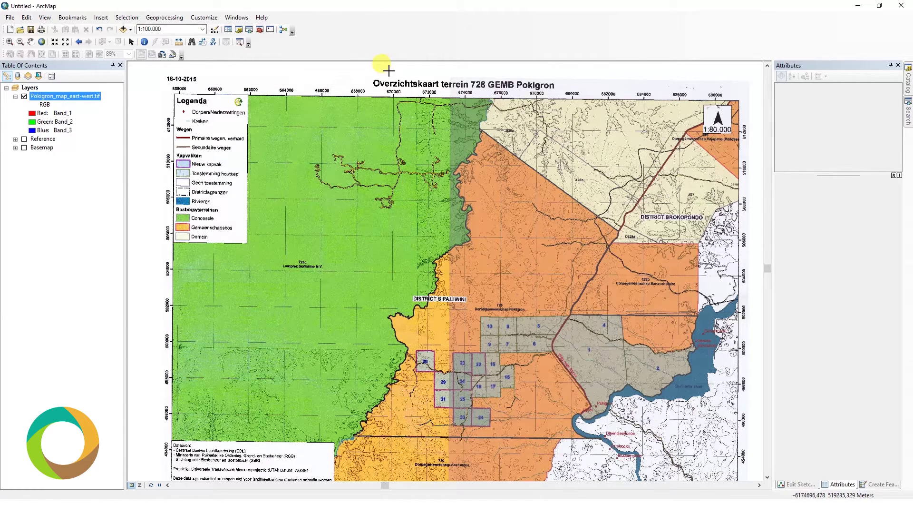
{"action": "left_click", "coordinate": [907, 80]}
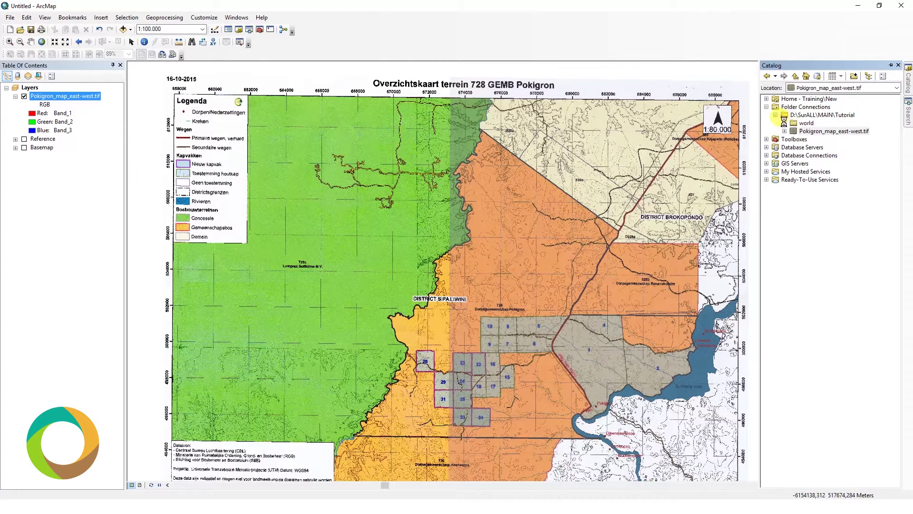
Step: Add the ne_10m_admin_0_countries layer and zoom in so the world fills the map view
{"action": "left_click_drag", "start_coordinate": [848, 131], "coordinate": [61, 98]}
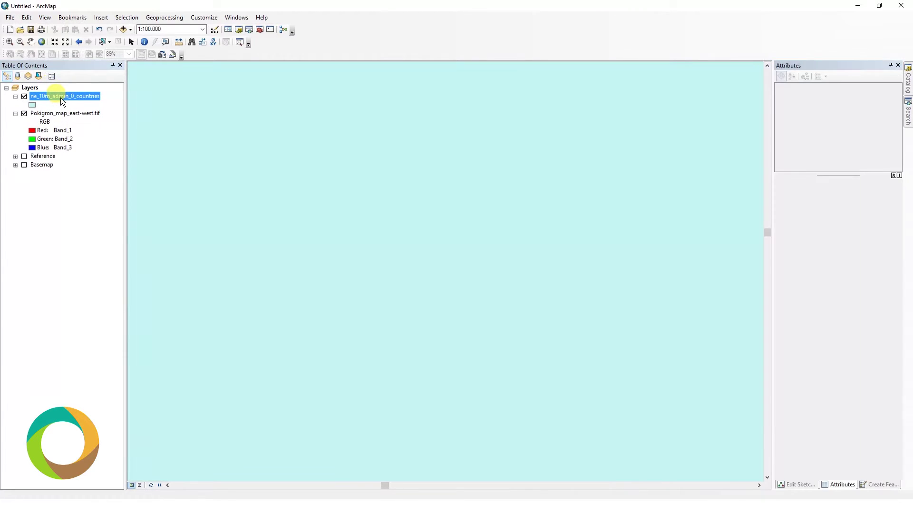
{"action": "right_click", "coordinate": [61, 98]}
{"action": "left_click", "coordinate": [104, 146]}
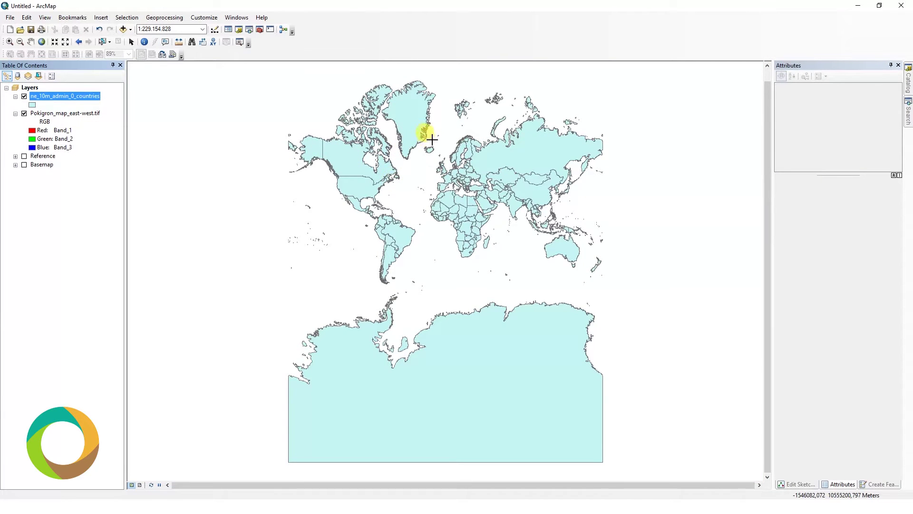
{"action": "left_click_drag", "start_coordinate": [402, 142], "coordinate": [398, 218]}
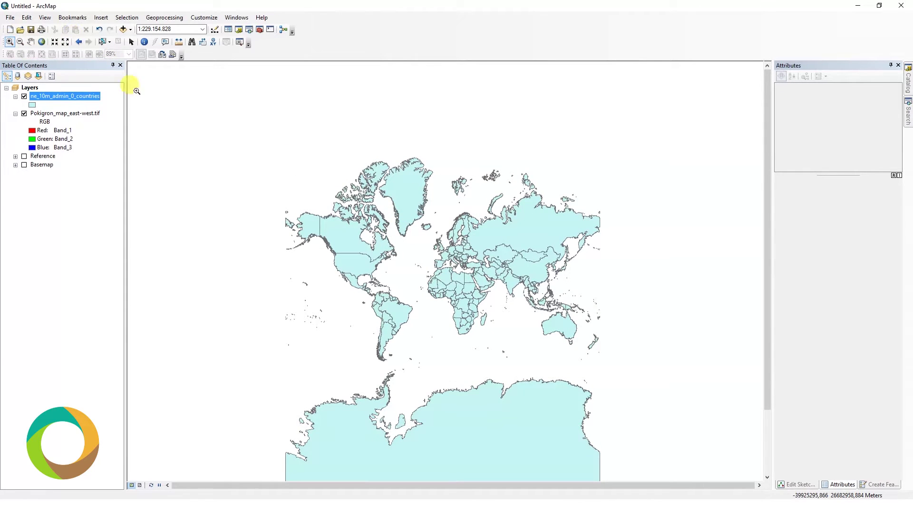
{"action": "left_click_drag", "start_coordinate": [216, 133], "coordinate": [649, 444]}
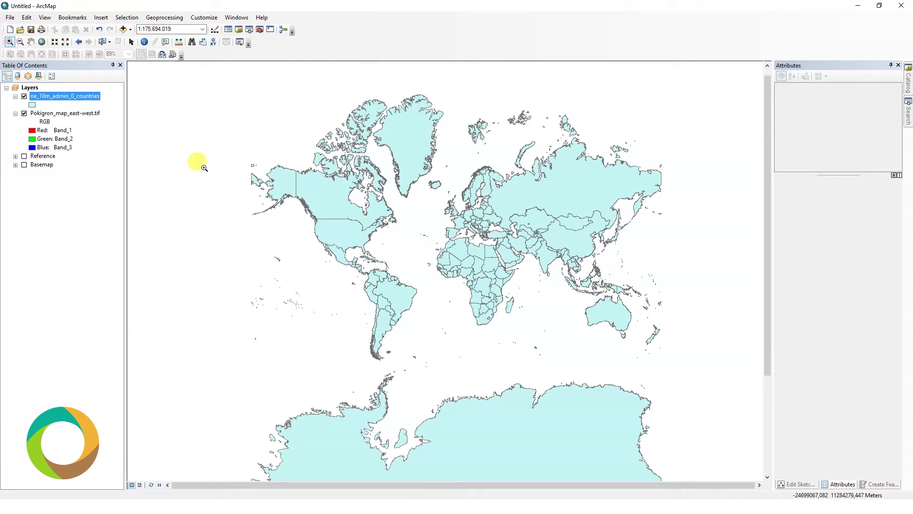
{"action": "right_click", "coordinate": [30, 88]}
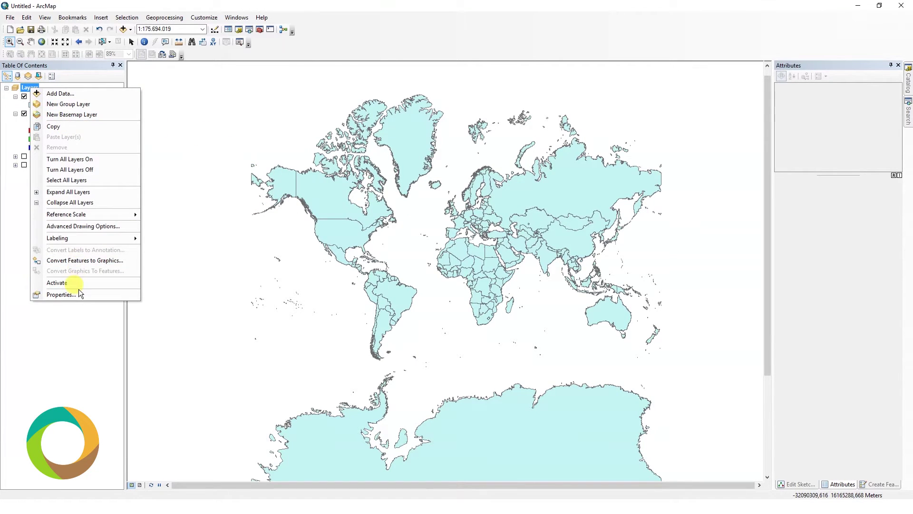
Step: Set the data frame's coordinate system to Mollweide (world) and apply it
{"action": "left_click", "coordinate": [61, 294]}
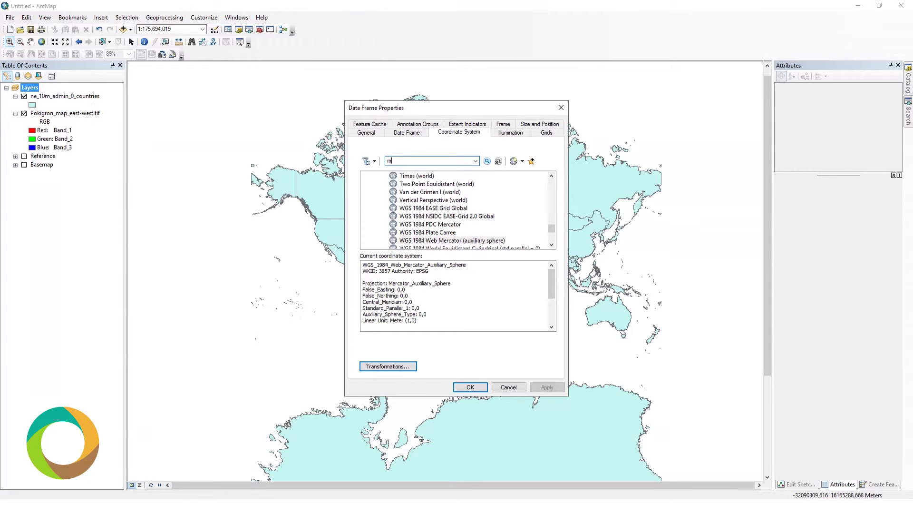
{"action": "left_click", "coordinate": [396, 202]}
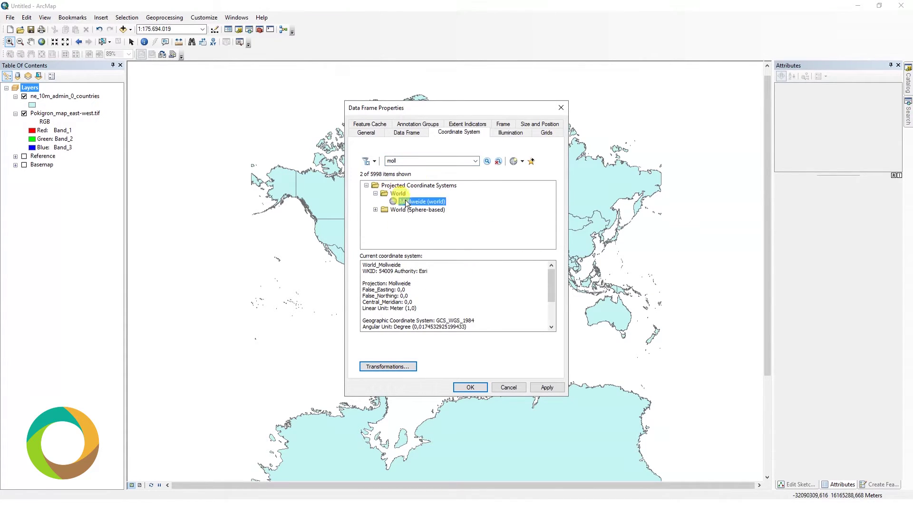
{"action": "left_click", "coordinate": [535, 385]}
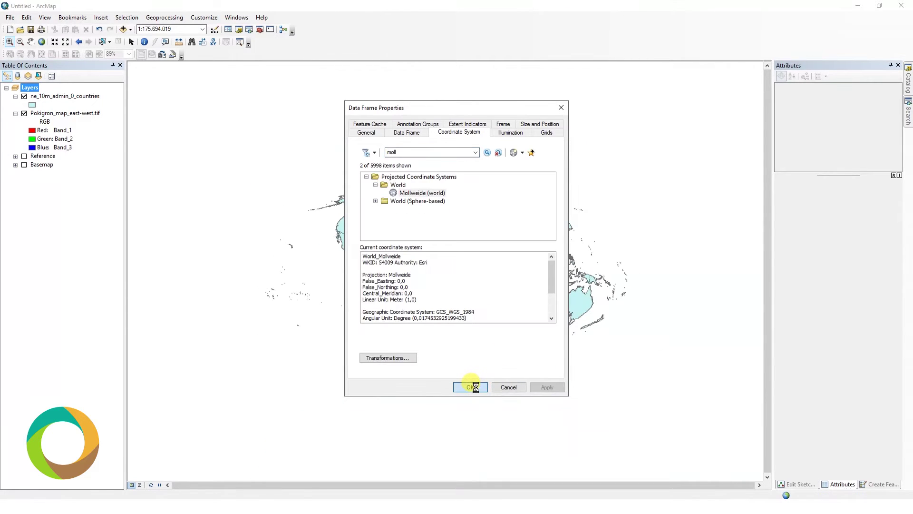
{"action": "left_click", "coordinate": [471, 386]}
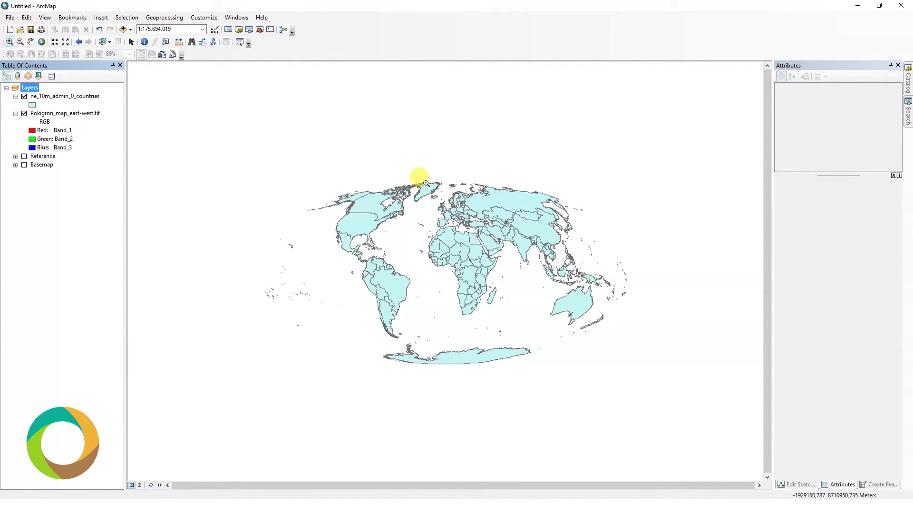
Step: Remove the ne_10m_admin_0_countries layer from the map
{"action": "left_click", "coordinate": [53, 97]}
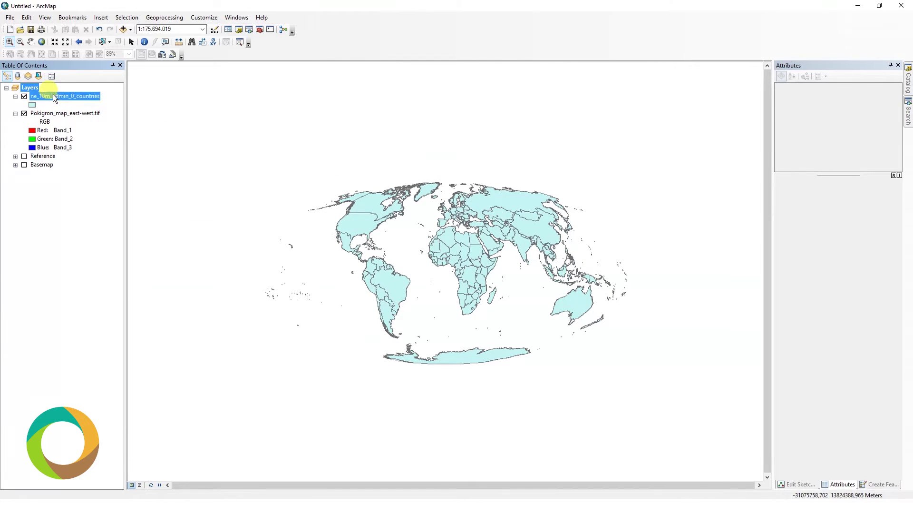
{"action": "right_click", "coordinate": [53, 97]}
{"action": "left_click", "coordinate": [76, 110]}
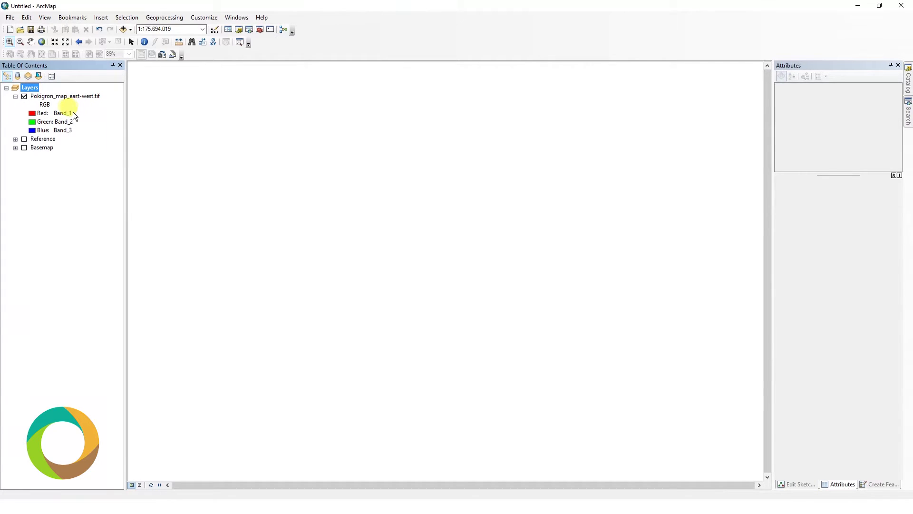
Step: Set the data frame's coordinate system to WGS 1984 UTM Zone 21N (Northern Hemisphere)
{"action": "right_click", "coordinate": [36, 88]}
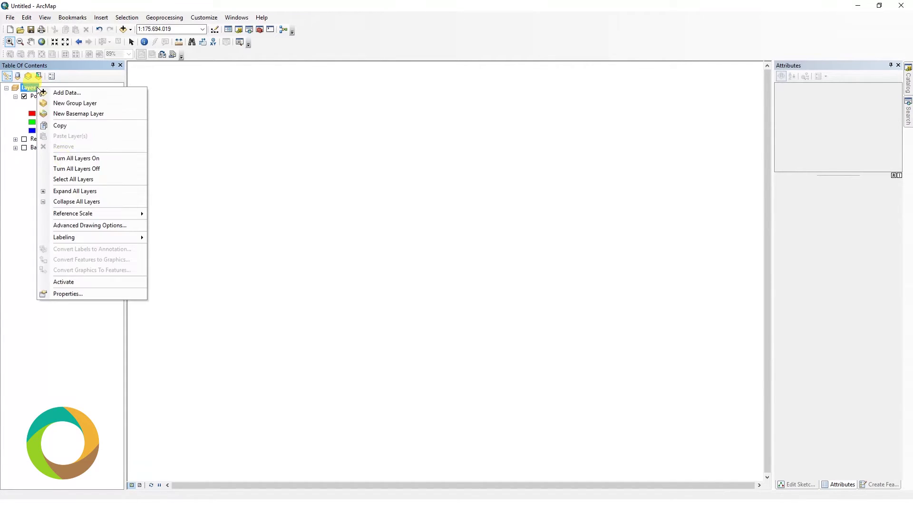
{"action": "left_click", "coordinate": [79, 291]}
{"action": "left_click", "coordinate": [433, 160]}
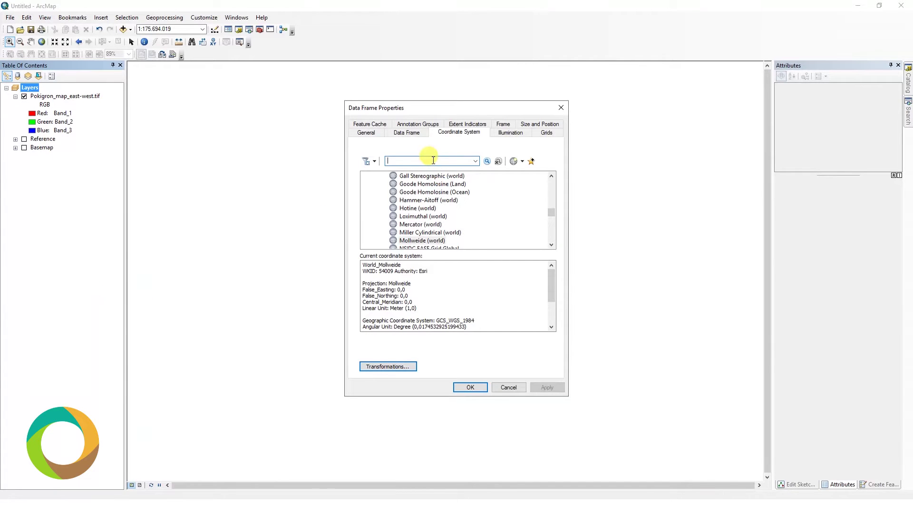
{"action": "scroll", "coordinate": [403, 200], "scroll_direction": "up", "scroll_amount": 10}
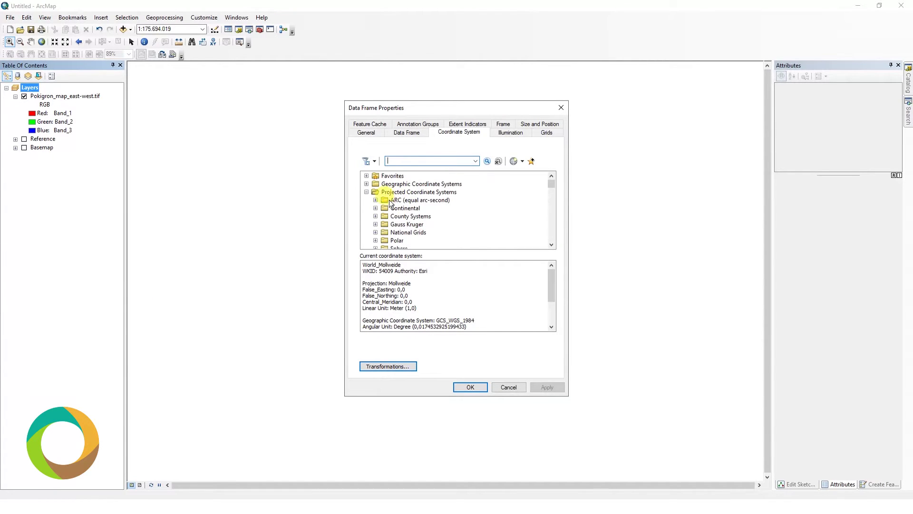
{"action": "left_click", "coordinate": [366, 192]}
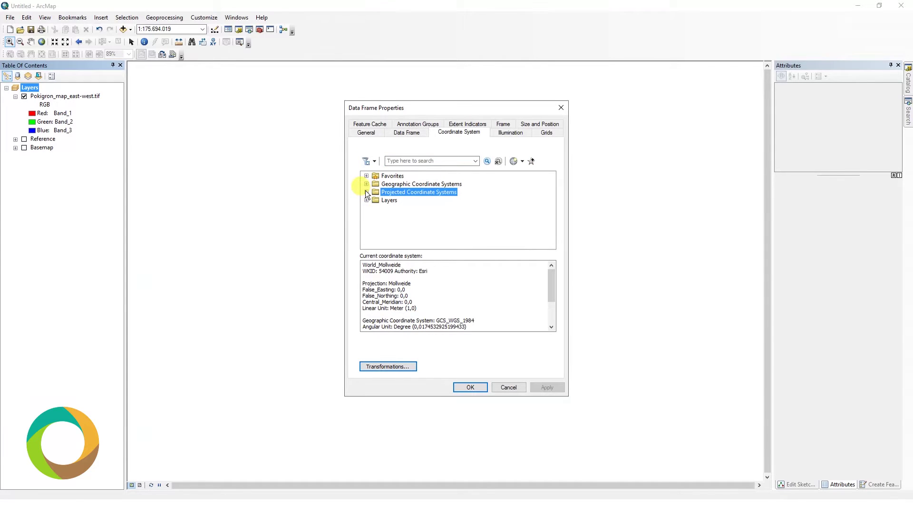
{"action": "left_click", "coordinate": [366, 192]}
{"action": "scroll", "coordinate": [376, 224], "scroll_direction": "down", "scroll_amount": 2}
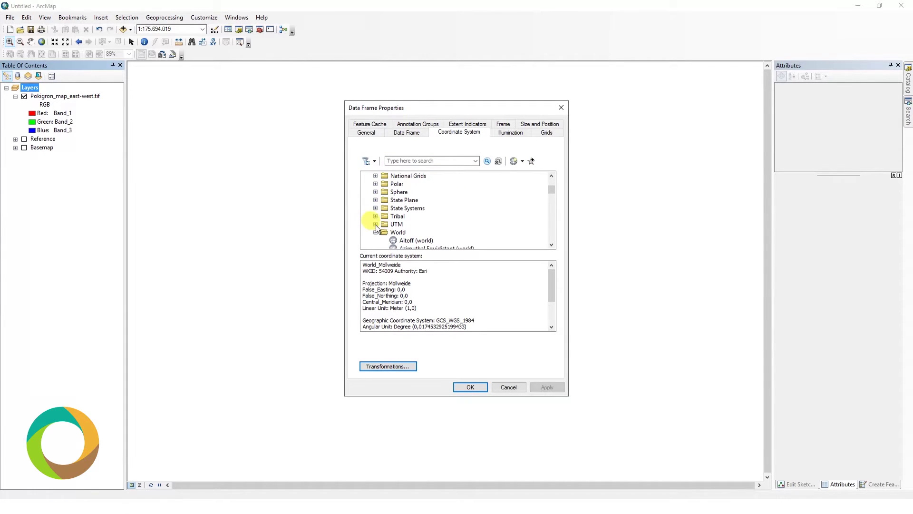
{"action": "left_click", "coordinate": [376, 225]}
{"action": "scroll", "coordinate": [390, 206], "scroll_direction": "down", "scroll_amount": 3}
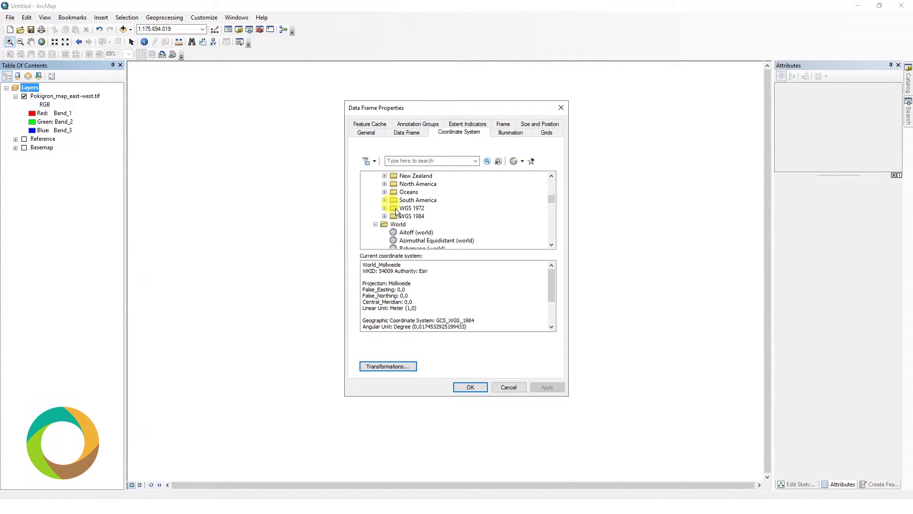
{"action": "left_click", "coordinate": [384, 217]}
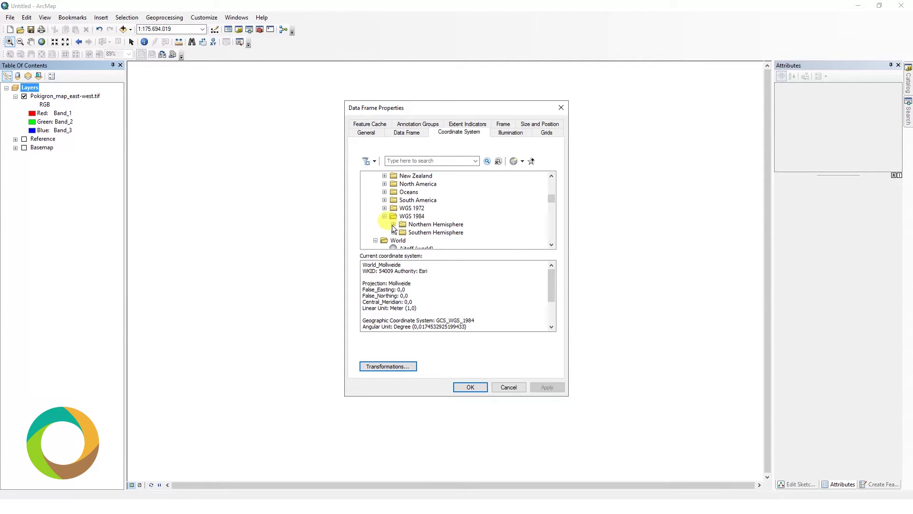
{"action": "left_click", "coordinate": [392, 225]}
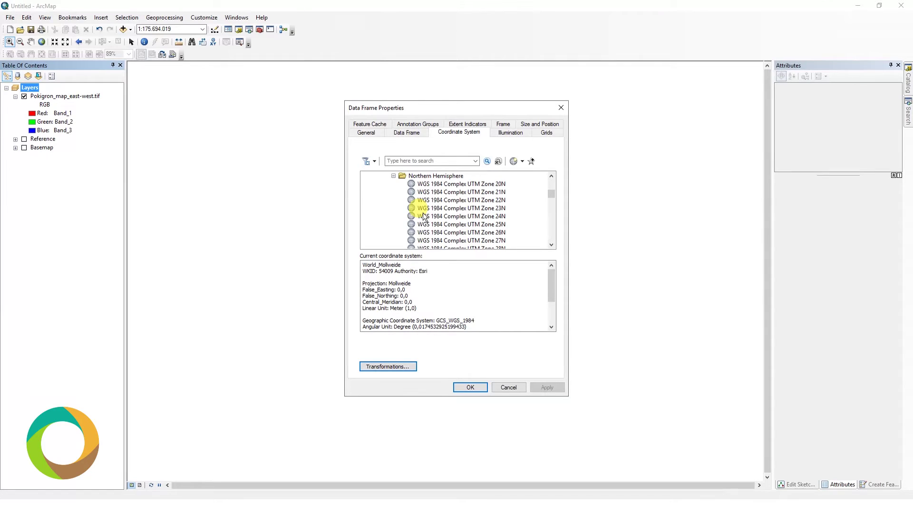
{"action": "scroll", "coordinate": [424, 217], "scroll_direction": "down", "scroll_amount": 15}
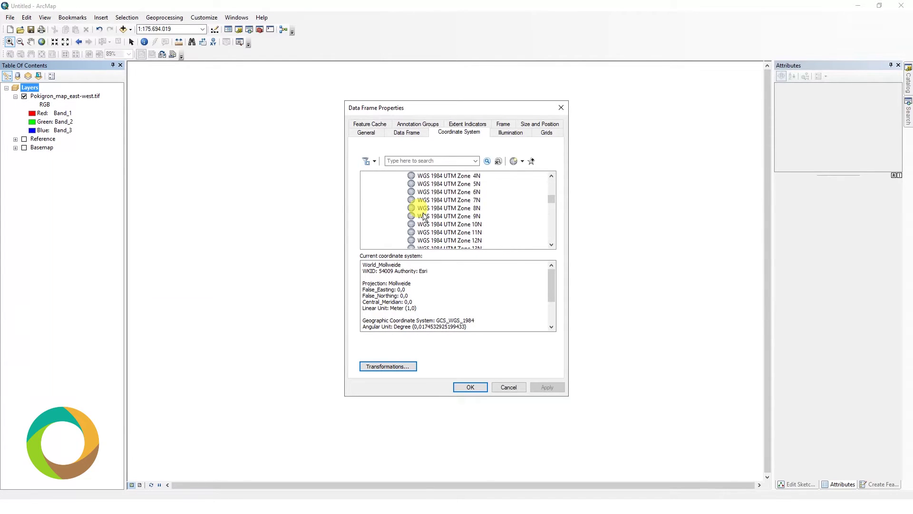
{"action": "scroll", "coordinate": [425, 217], "scroll_direction": "down", "scroll_amount": 2}
{"action": "left_click", "coordinate": [470, 233]}
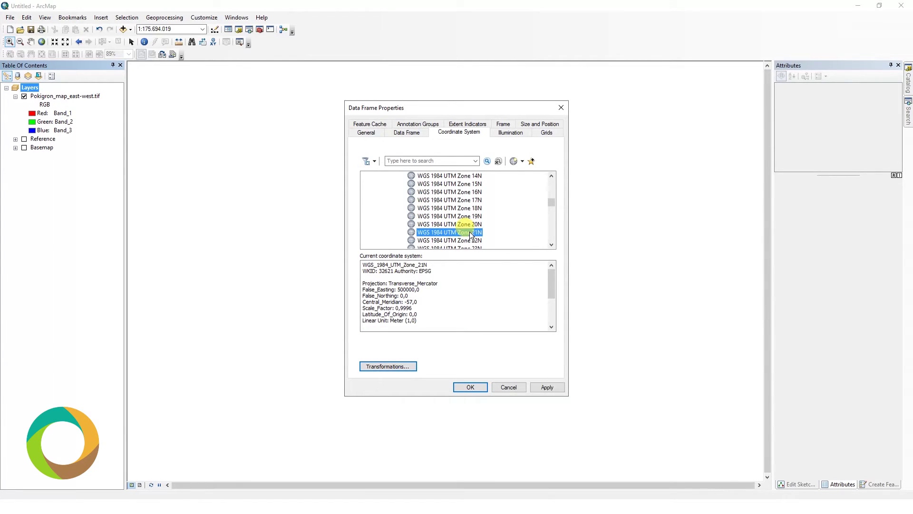
{"action": "left_click", "coordinate": [547, 387]}
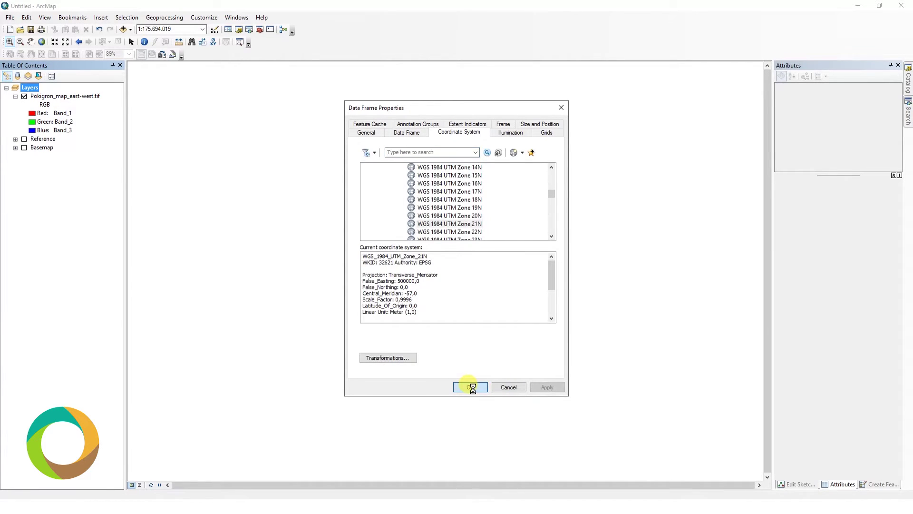
{"action": "left_click", "coordinate": [471, 387]}
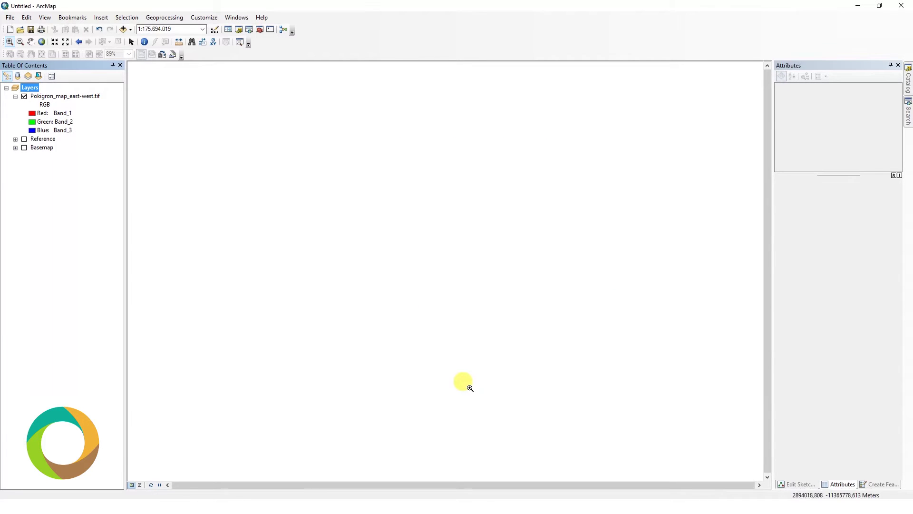
Step: Zoom the map to the full Pokigron scanned map layer
{"action": "right_click", "coordinate": [67, 99]}
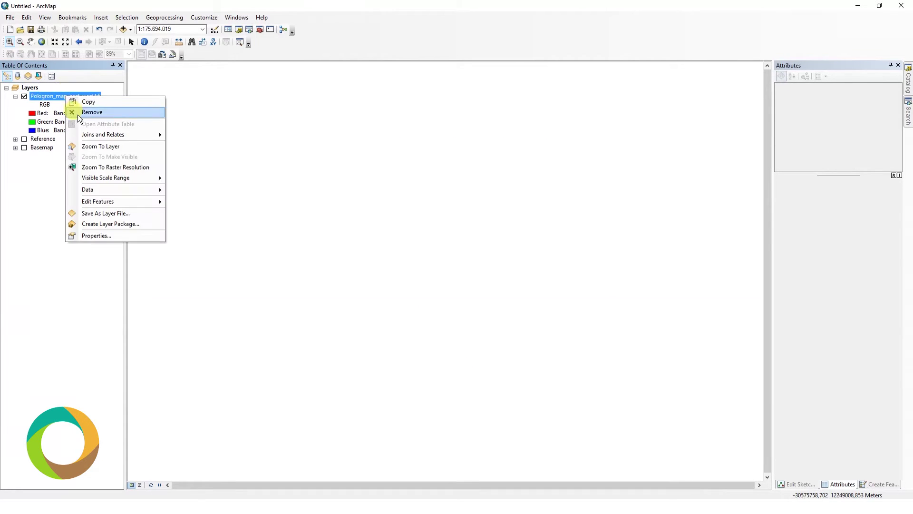
{"action": "left_click", "coordinate": [84, 146]}
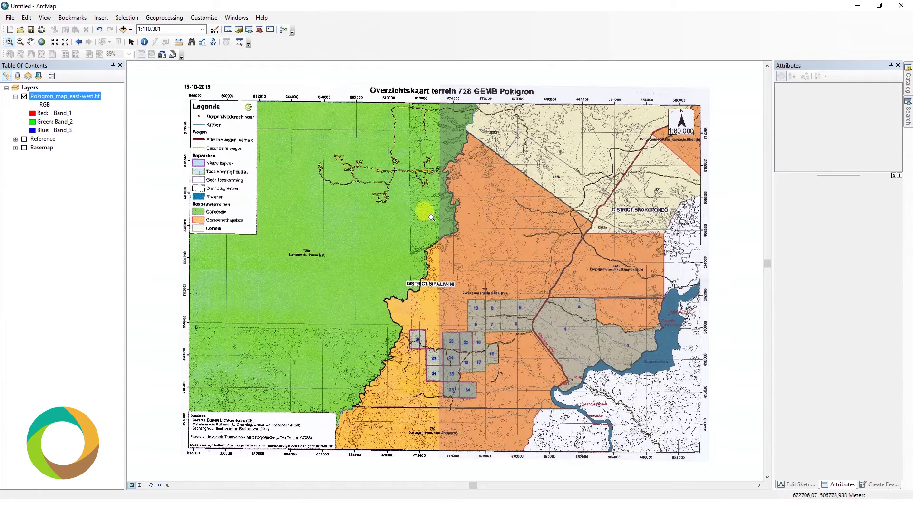
{"action": "left_click", "coordinate": [908, 82]}
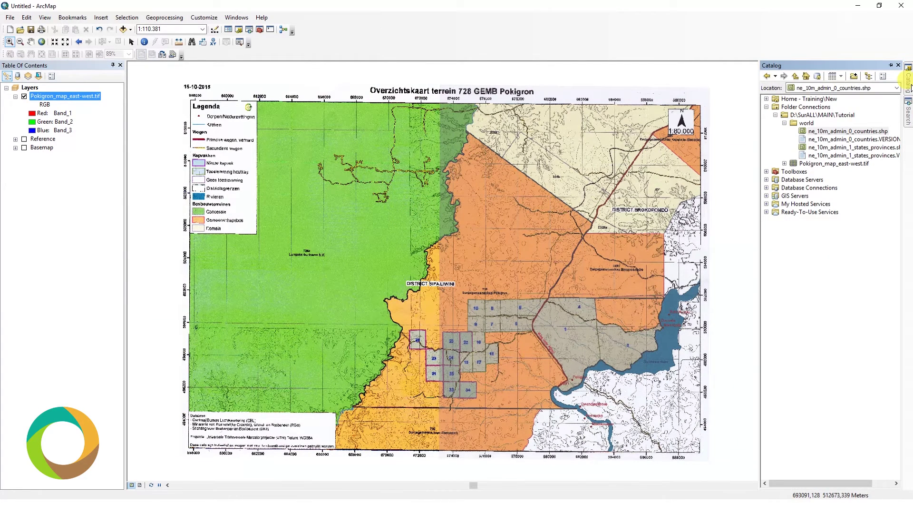
{"action": "left_click", "coordinate": [784, 123]}
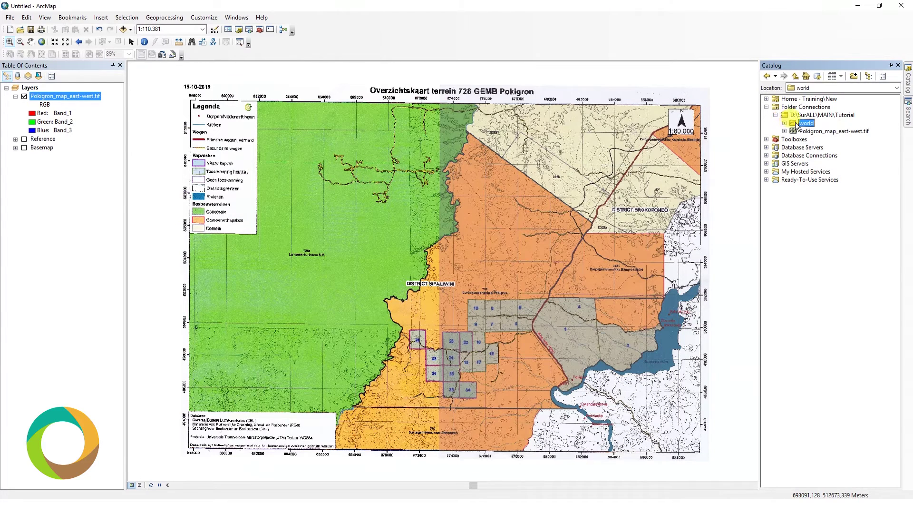
Step: Create a new folder named Boundary inside the Tutorial folder in Catalog
{"action": "left_click", "coordinate": [808, 116]}
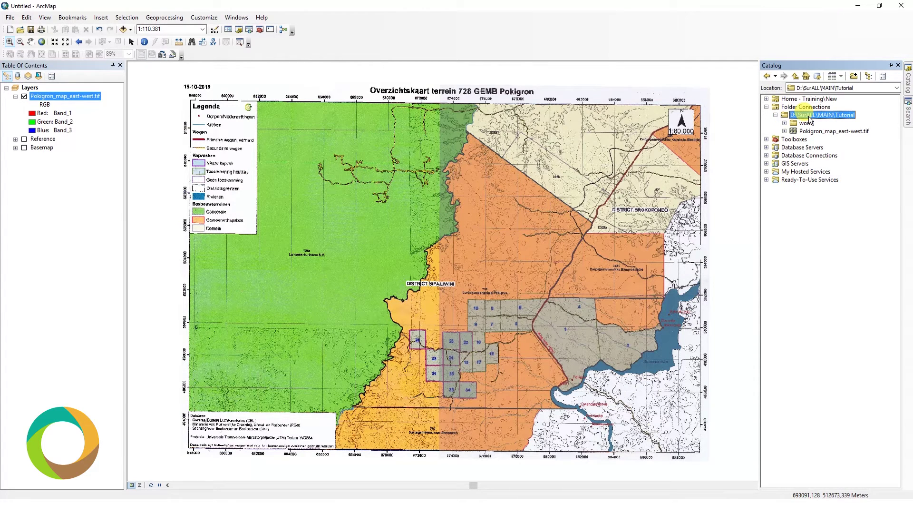
{"action": "right_click", "coordinate": [810, 116]}
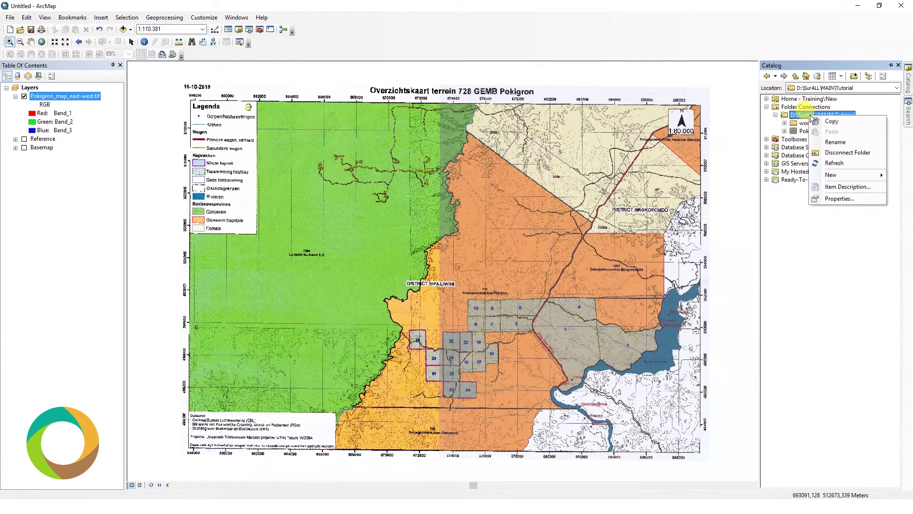
{"action": "mouse_move", "coordinate": [837, 174]}
{"action": "left_click", "coordinate": [788, 177]}
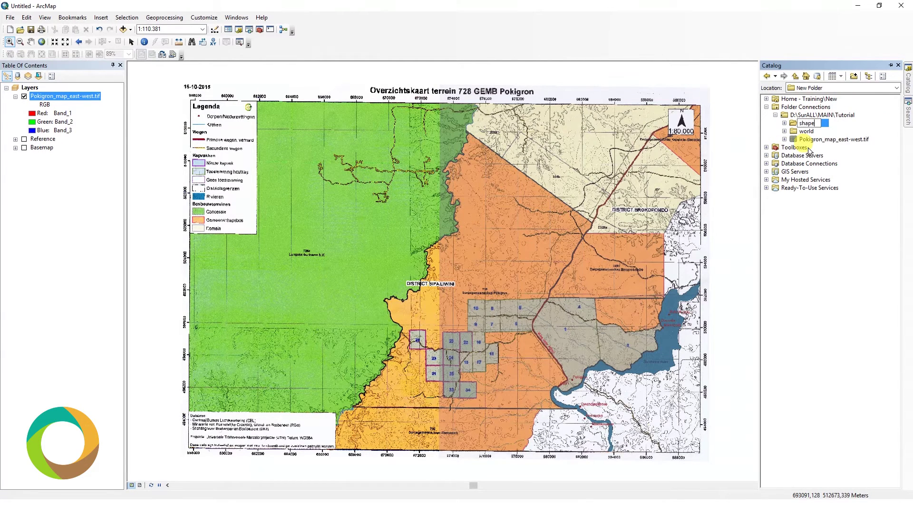
{"action": "type", "text": "Boundary"}
{"action": "key", "text": "Return"}
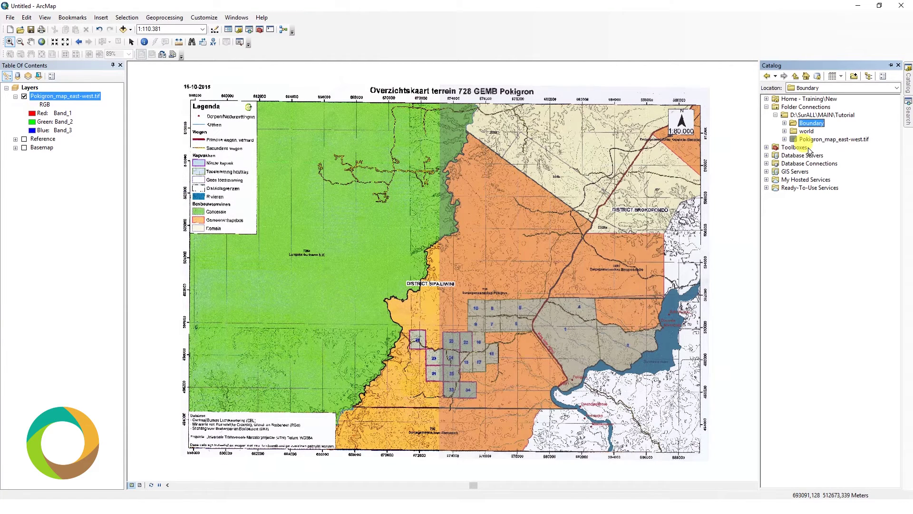
{"action": "right_click", "coordinate": [814, 124]}
Step: Start a new Polygon shapefile named Boundary in the Boundary folder
{"action": "mouse_move", "coordinate": [836, 179]}
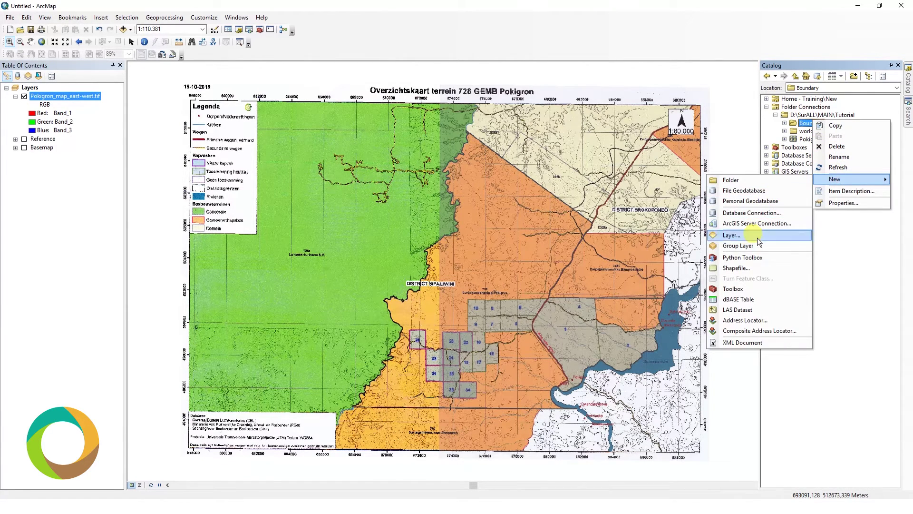
{"action": "left_click", "coordinate": [750, 268]}
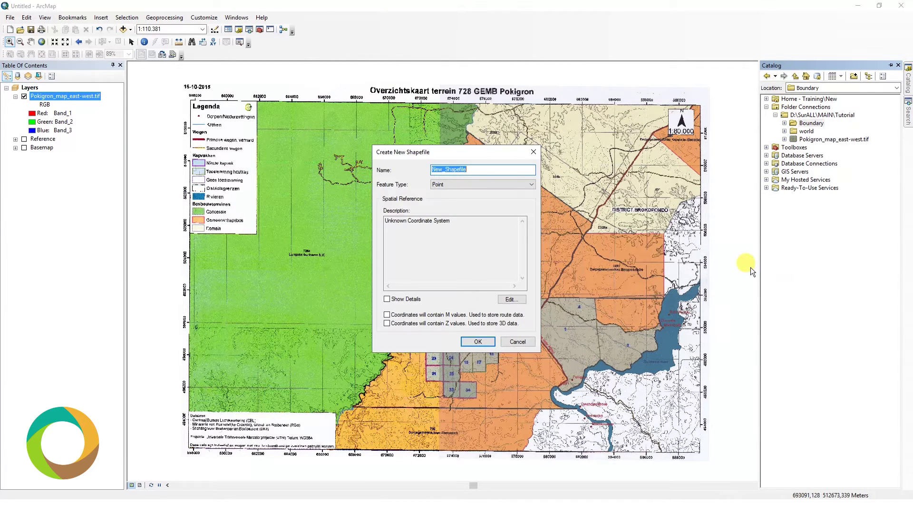
{"action": "left_click", "coordinate": [464, 184]}
{"action": "left_click", "coordinate": [454, 205]}
{"action": "left_click", "coordinate": [470, 171]}
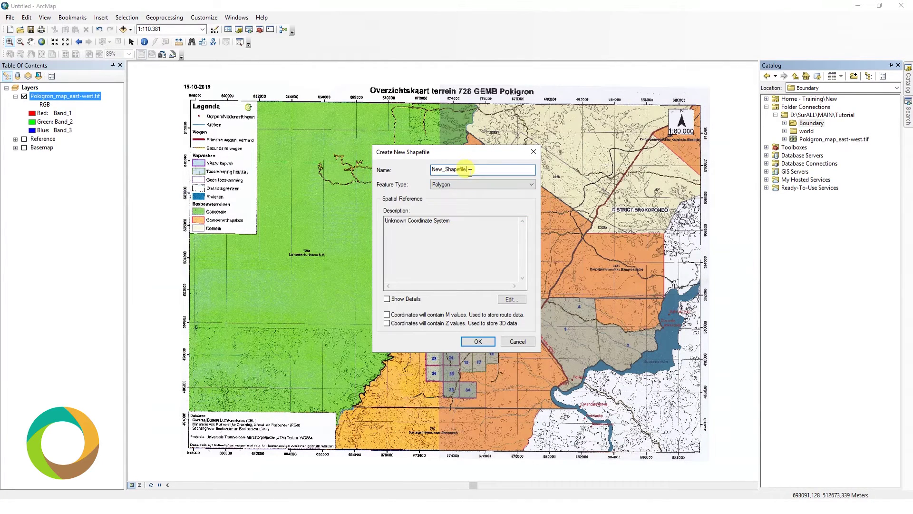
{"action": "type", "text": "Boundary"}
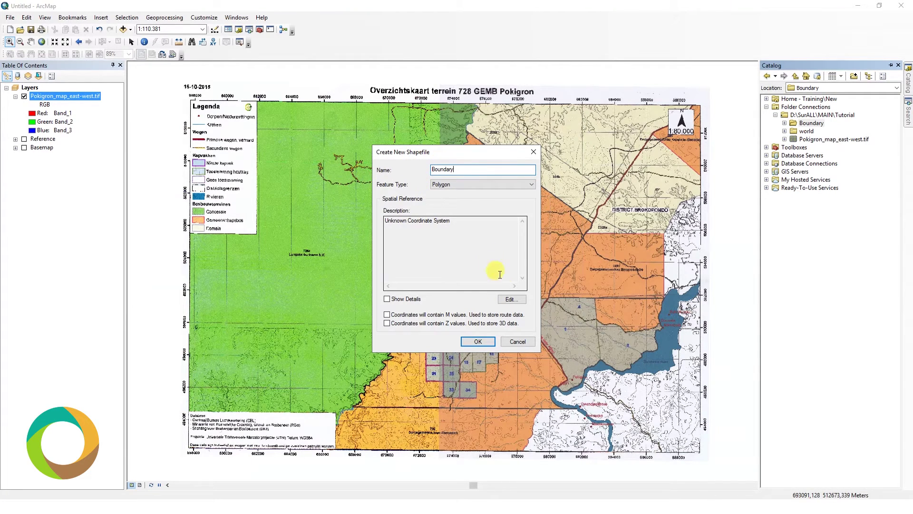
Step: Give the shapefile the WGS 1984 UTM Zone 21N coordinate system, saved as a favorite
{"action": "left_click", "coordinate": [512, 299]}
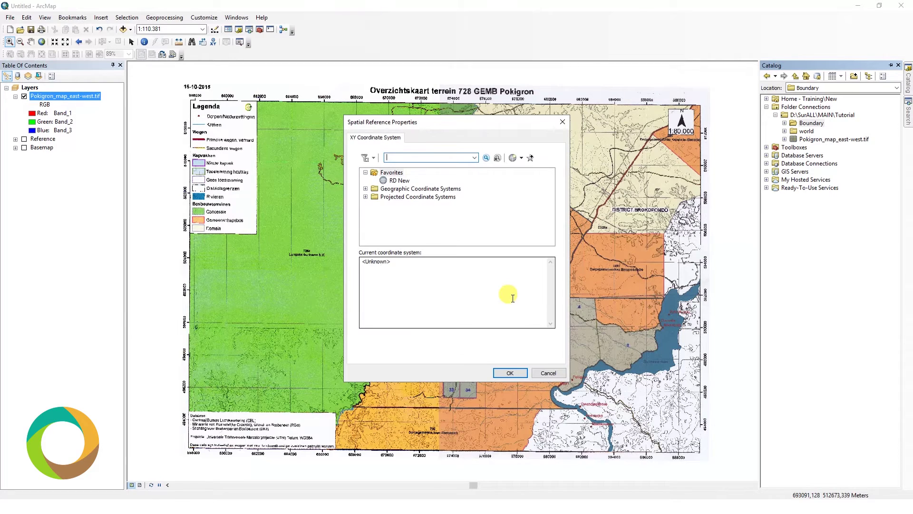
{"action": "left_click", "coordinate": [365, 196]}
{"action": "scroll", "coordinate": [365, 200], "scroll_direction": "down", "scroll_amount": 2}
{"action": "left_click", "coordinate": [375, 221]}
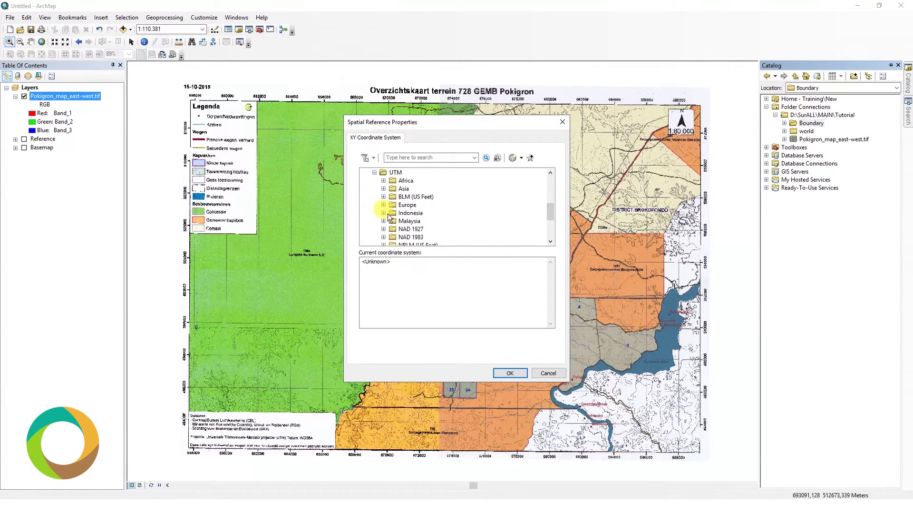
{"action": "scroll", "coordinate": [389, 217], "scroll_direction": "down", "scroll_amount": 5}
{"action": "left_click", "coordinate": [384, 221]}
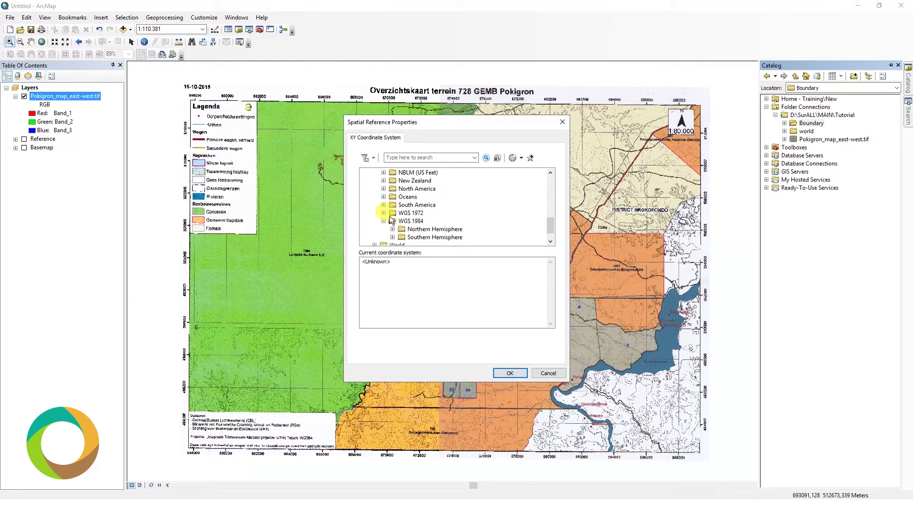
{"action": "scroll", "coordinate": [387, 216], "scroll_direction": "down", "scroll_amount": 1}
{"action": "left_click", "coordinate": [392, 212]}
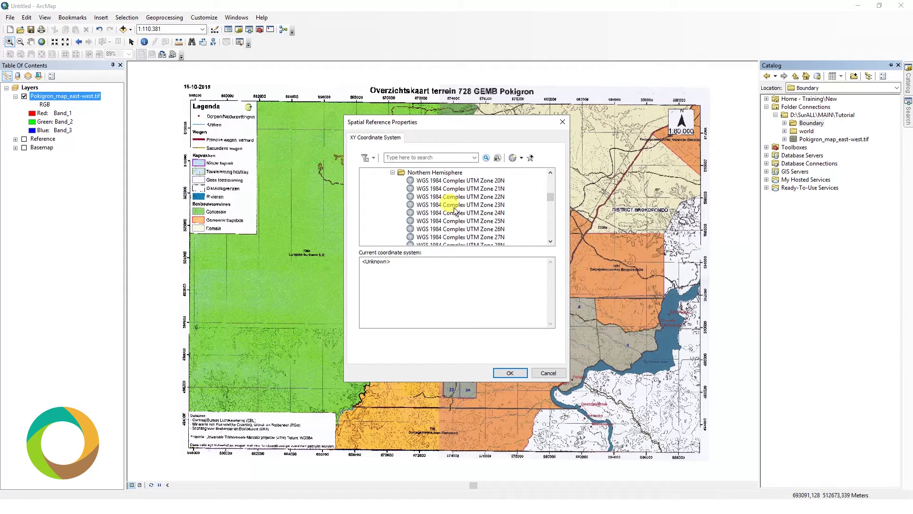
{"action": "scroll", "coordinate": [467, 215], "scroll_direction": "down", "scroll_amount": 5}
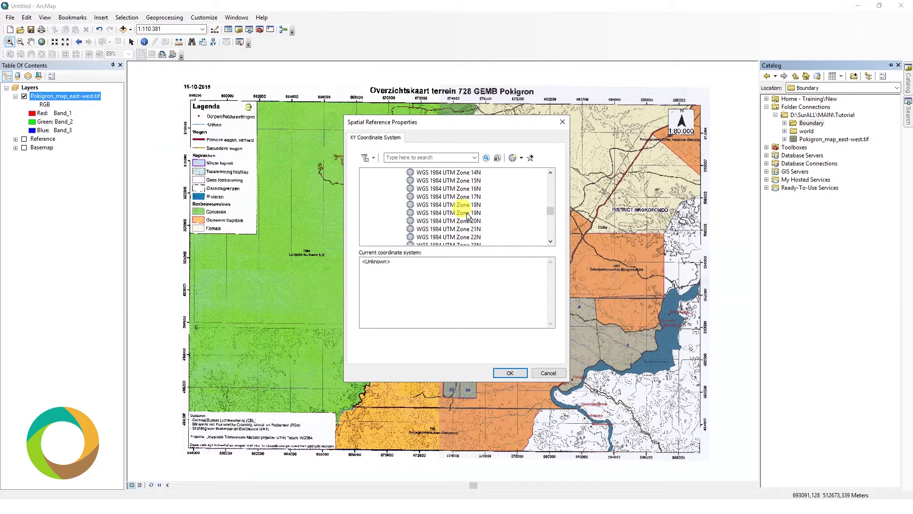
{"action": "left_click", "coordinate": [469, 231]}
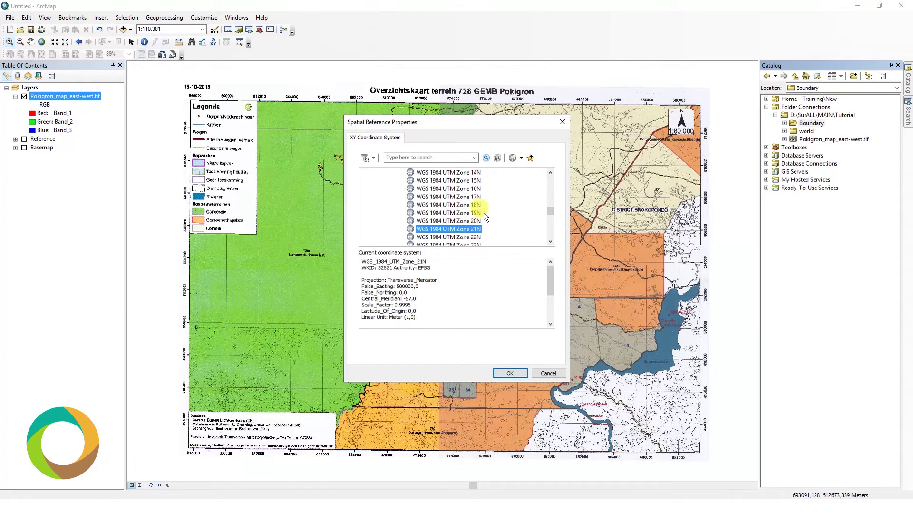
{"action": "left_click", "coordinate": [530, 158]}
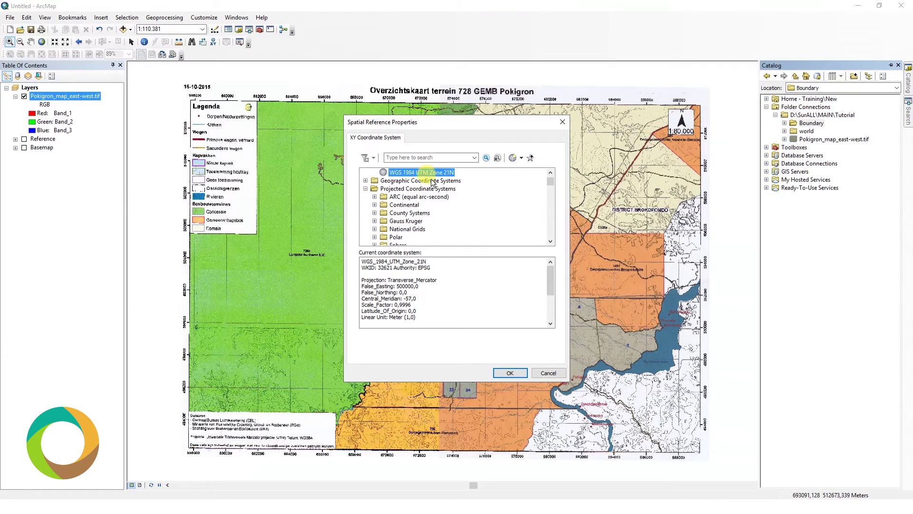
{"action": "left_click", "coordinate": [510, 372]}
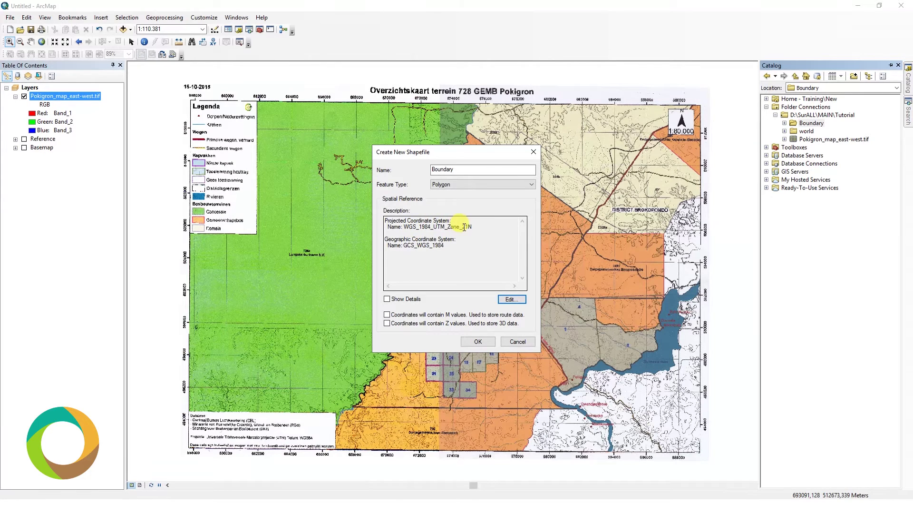
Step: Create the Boundary shapefile and set its layer symbol to Hollow
{"action": "left_click", "coordinate": [489, 340]}
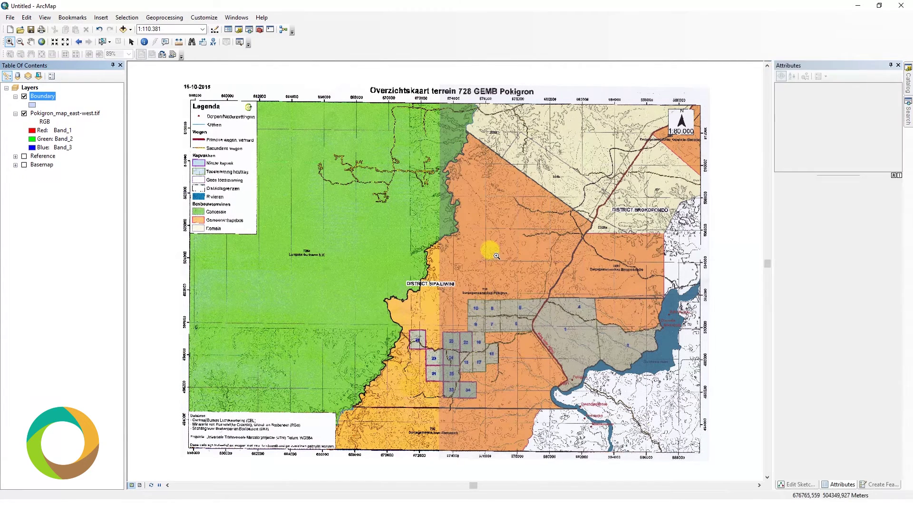
{"action": "right_click", "coordinate": [47, 99]}
{"action": "left_click", "coordinate": [107, 293]}
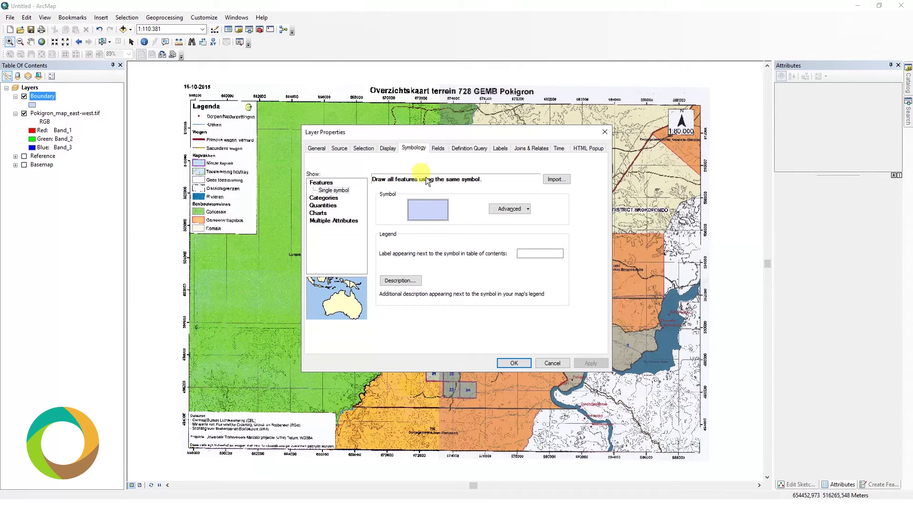
{"action": "left_click", "coordinate": [410, 211]}
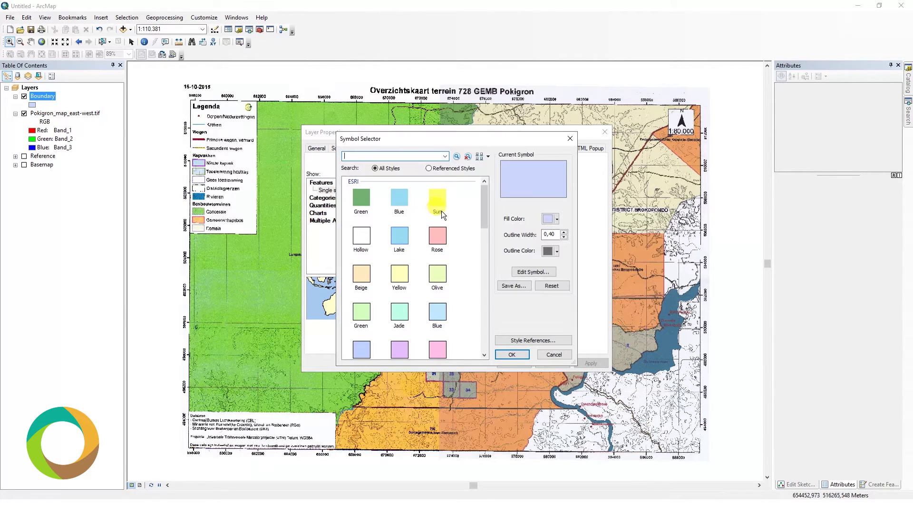
{"action": "left_click", "coordinate": [362, 236]}
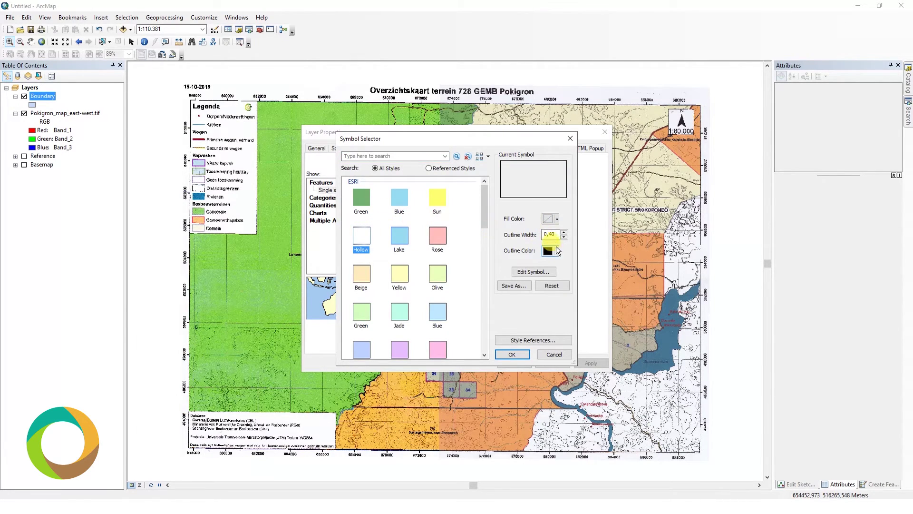
Step: Make the Boundary outline grey, Dashed 4:4, width 2, and apply the symbology
{"action": "left_click", "coordinate": [532, 271]}
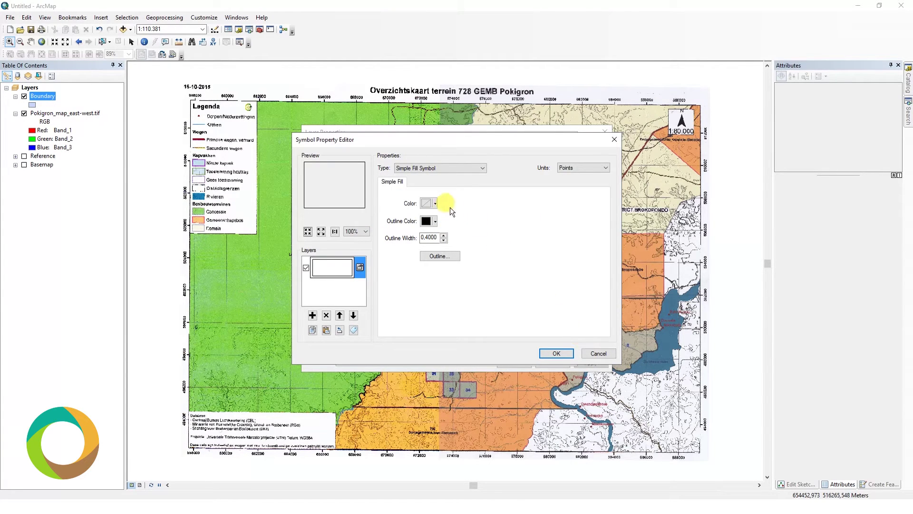
{"action": "left_click", "coordinate": [444, 256]}
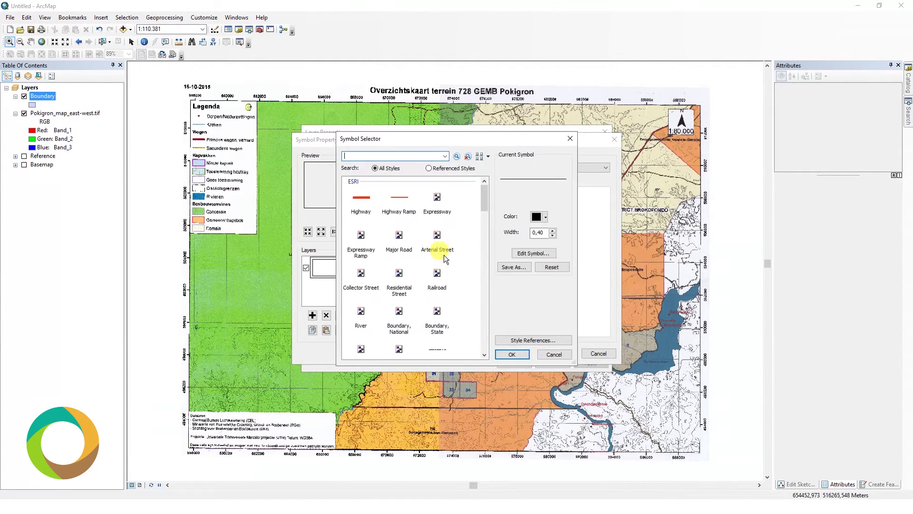
{"action": "left_click_drag", "start_coordinate": [484, 206], "coordinate": [491, 317]}
{"action": "left_click", "coordinate": [404, 306]}
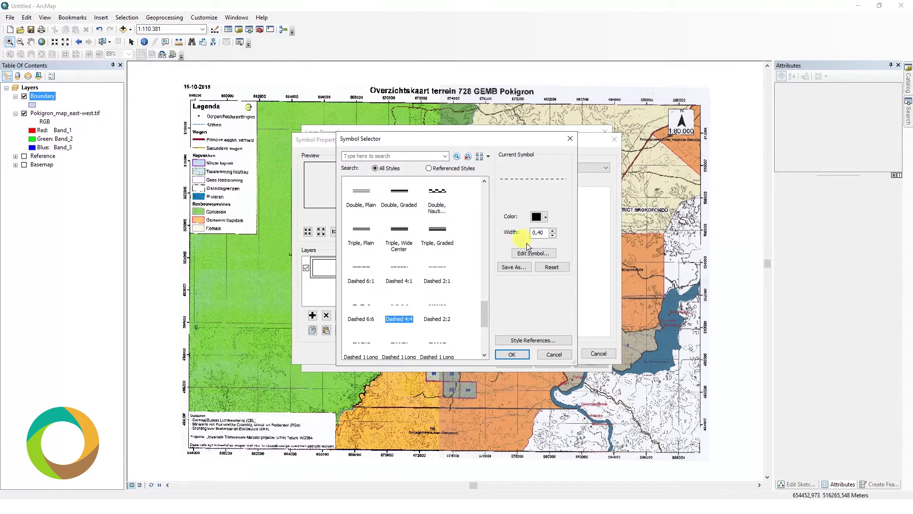
{"action": "left_click", "coordinate": [553, 230]}
{"action": "left_click", "coordinate": [539, 217]}
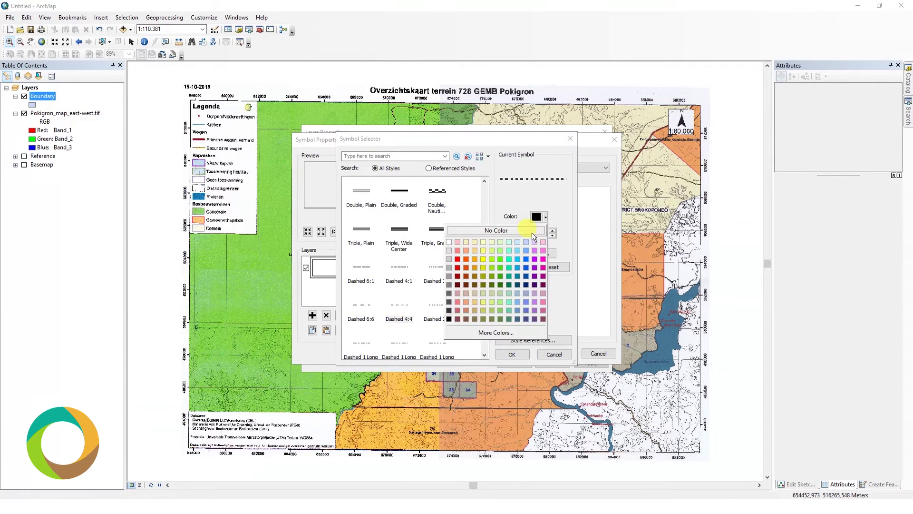
{"action": "left_click", "coordinate": [452, 293]}
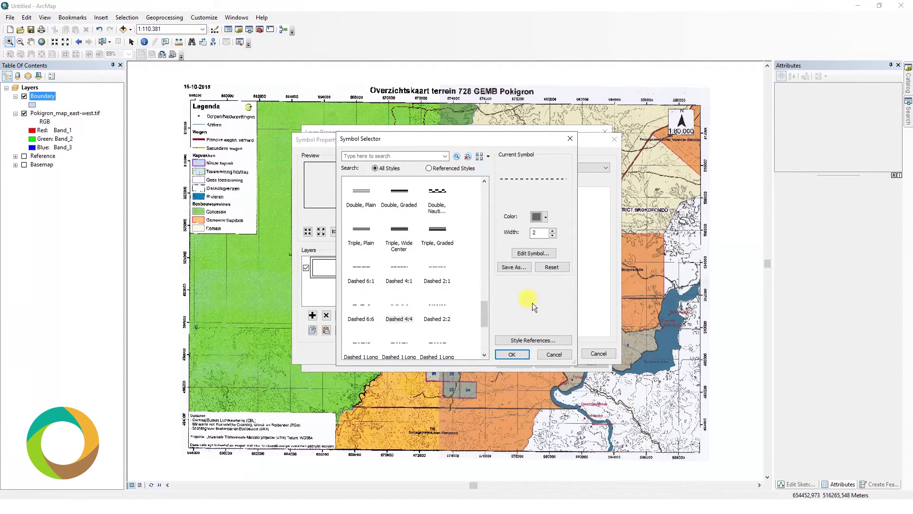
{"action": "left_click", "coordinate": [518, 351]}
{"action": "left_click", "coordinate": [556, 352]}
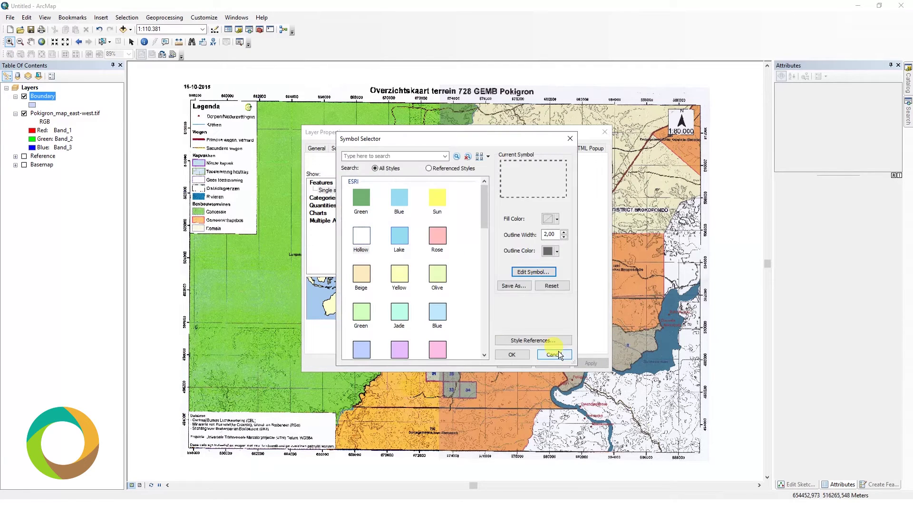
{"action": "left_click", "coordinate": [526, 354]}
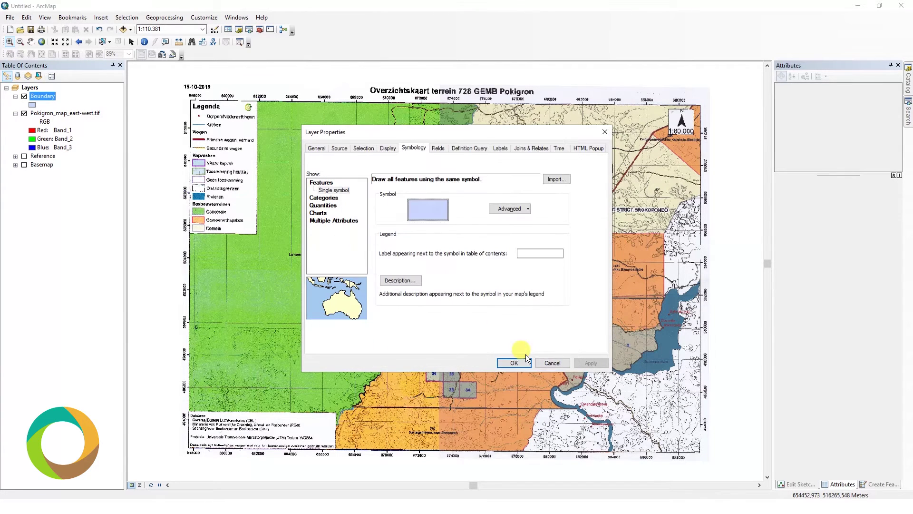
{"action": "left_click", "coordinate": [560, 364]}
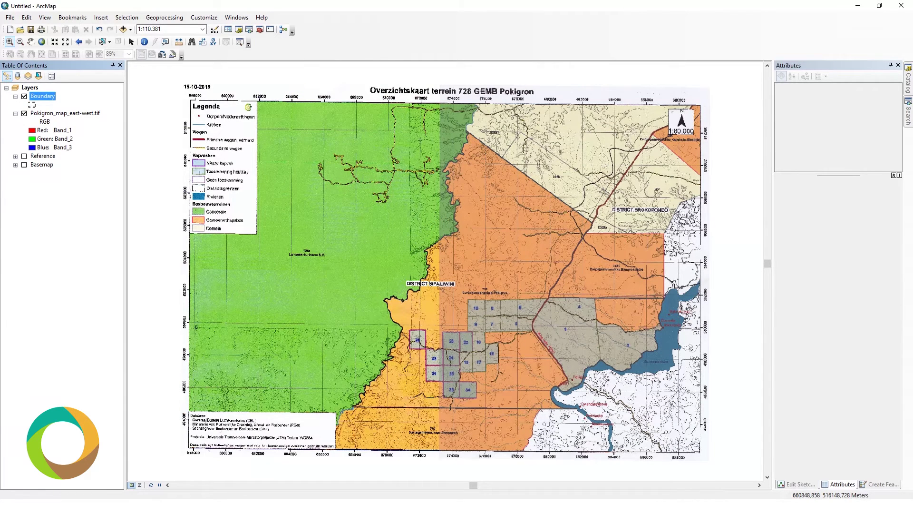
Step: Start an edit session on the Boundary layer and show the Create Features templates
{"action": "right_click", "coordinate": [44, 97]}
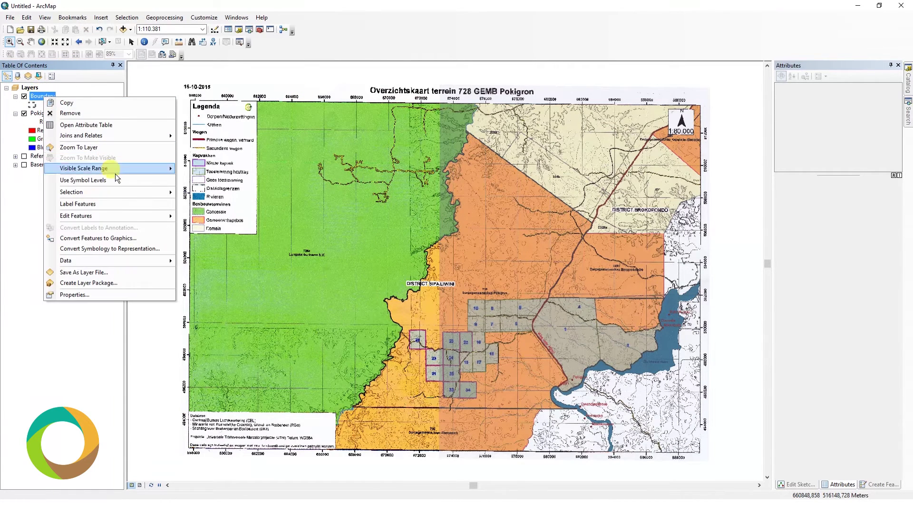
{"action": "mouse_move", "coordinate": [125, 213]}
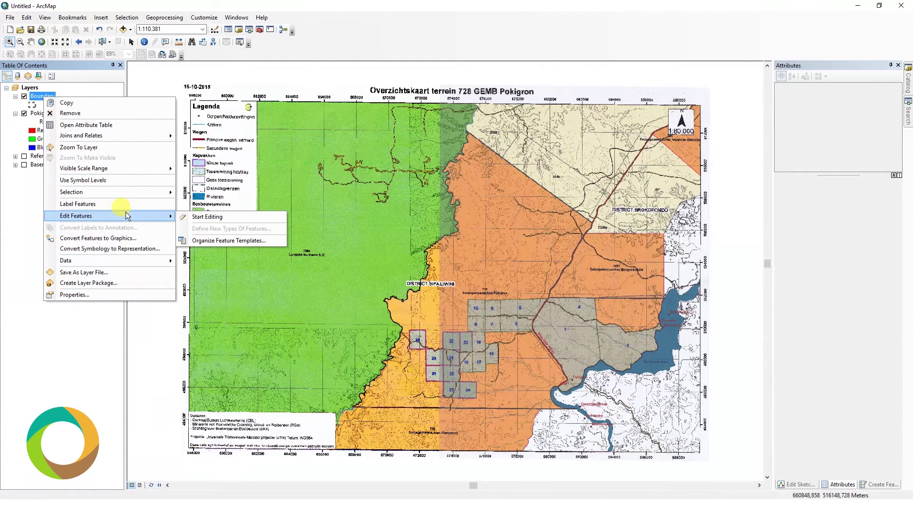
{"action": "left_click", "coordinate": [199, 219]}
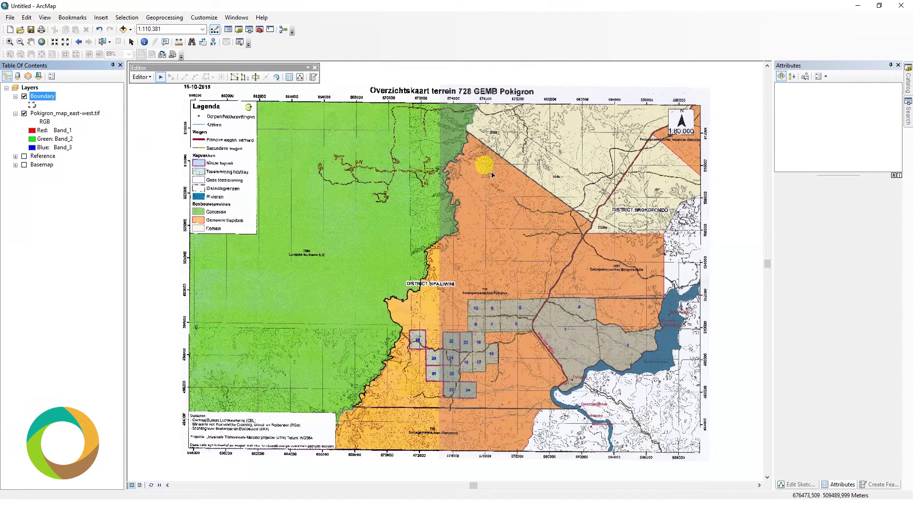
{"action": "left_click", "coordinate": [313, 78]}
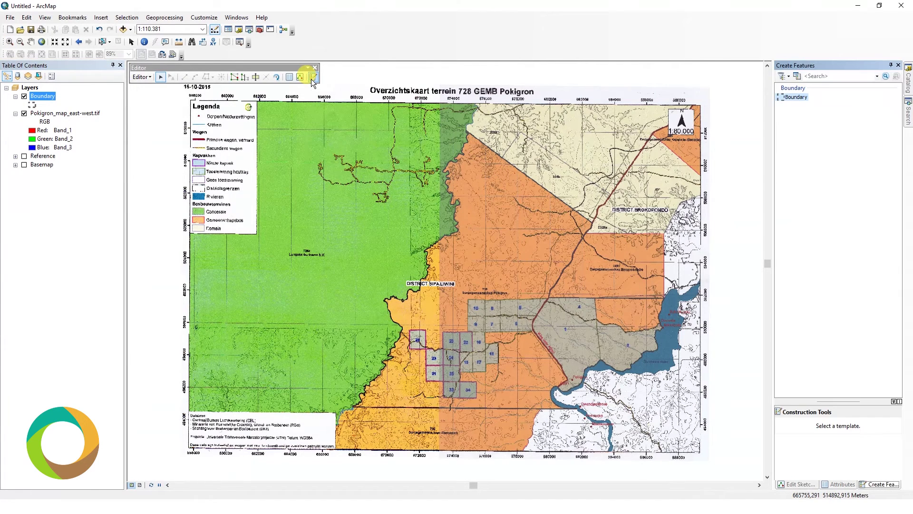
Step: With the Boundary template, trace vertices from near D328a down the diagonal district edge and forest edge
{"action": "left_click", "coordinate": [790, 98]}
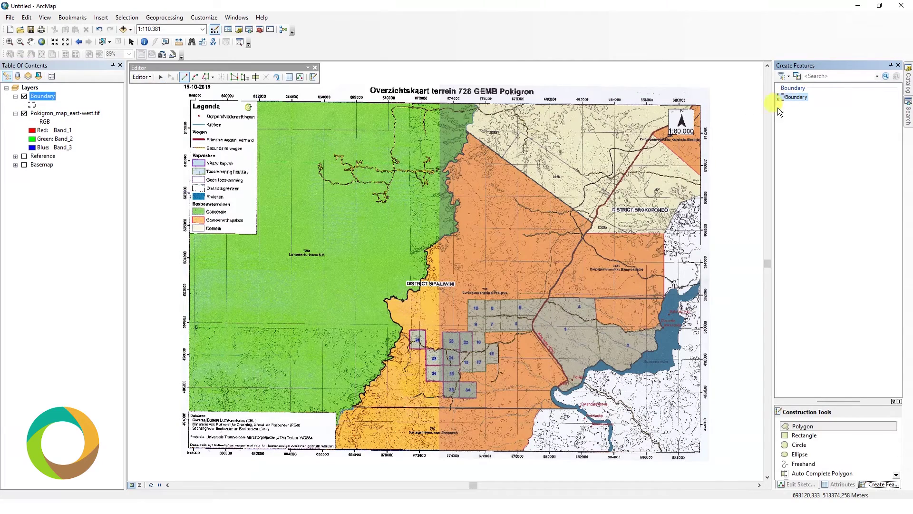
{"action": "scroll", "coordinate": [613, 226], "scroll_direction": "up", "scroll_amount": 1}
{"action": "scroll", "coordinate": [614, 226], "scroll_direction": "up", "scroll_amount": 1}
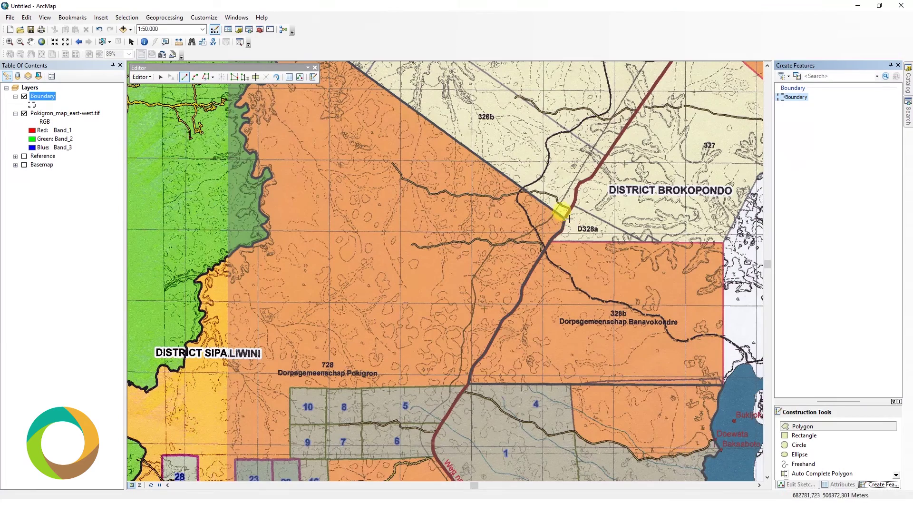
{"action": "left_click", "coordinate": [564, 219]}
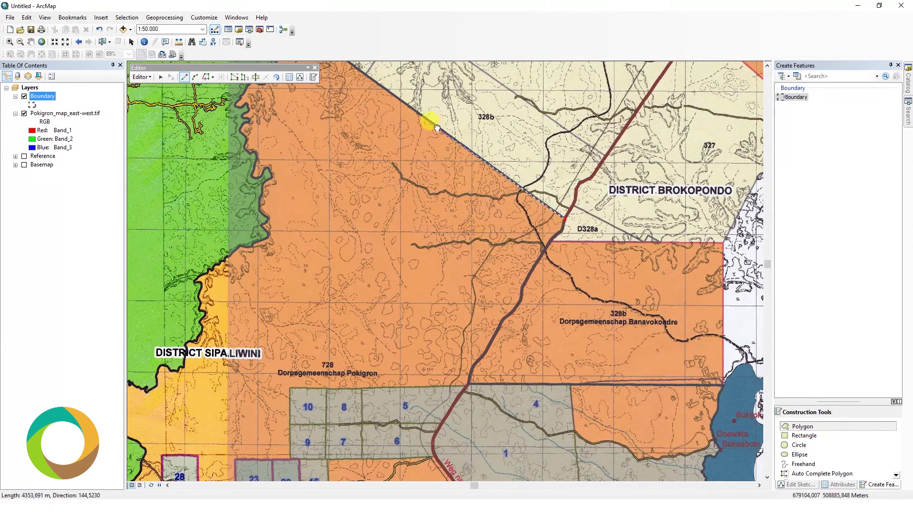
{"action": "left_click_drag", "start_coordinate": [428, 118], "coordinate": [534, 302]}
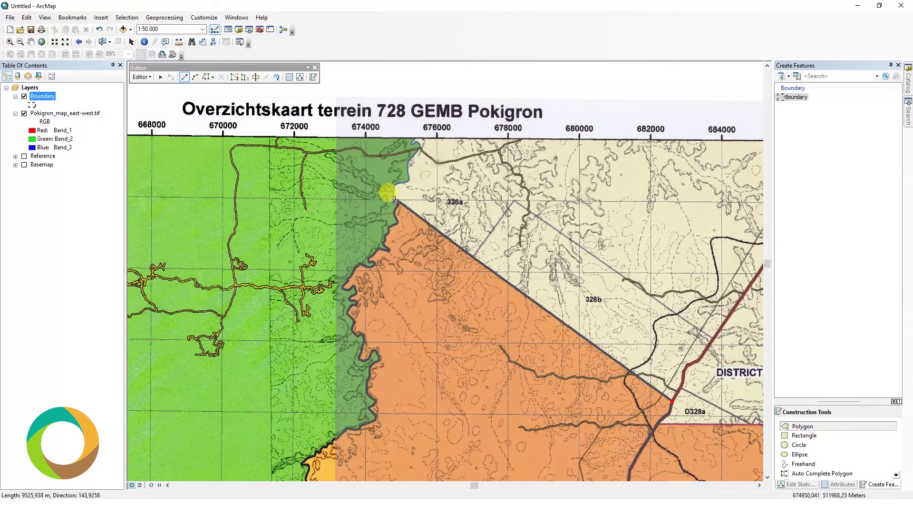
{"action": "left_click", "coordinate": [395, 200]}
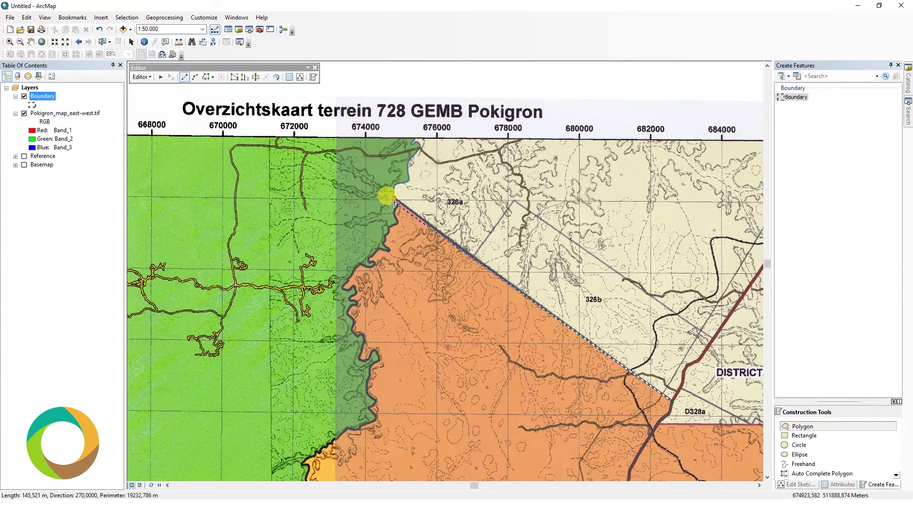
{"action": "left_click", "coordinate": [395, 211]}
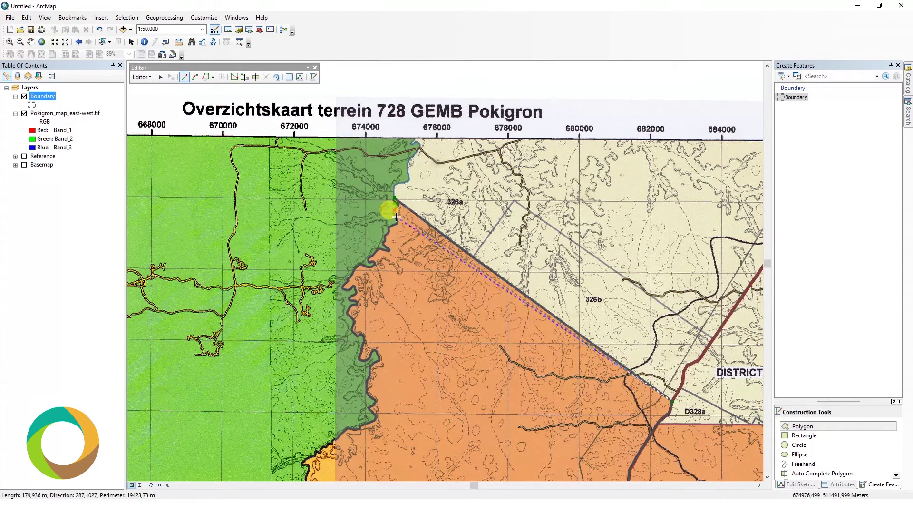
{"action": "left_click", "coordinate": [397, 221]}
{"action": "left_click", "coordinate": [391, 228]}
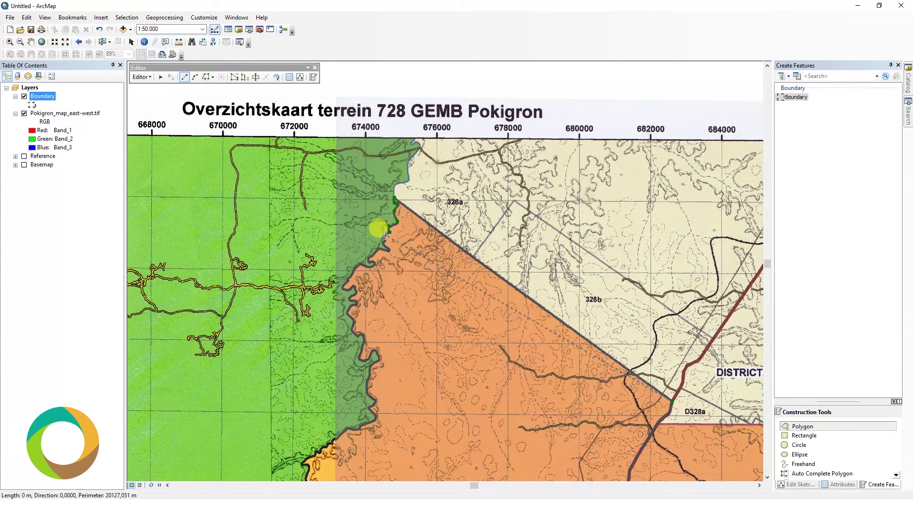
{"action": "left_click", "coordinate": [386, 235]}
{"action": "left_click", "coordinate": [380, 244]}
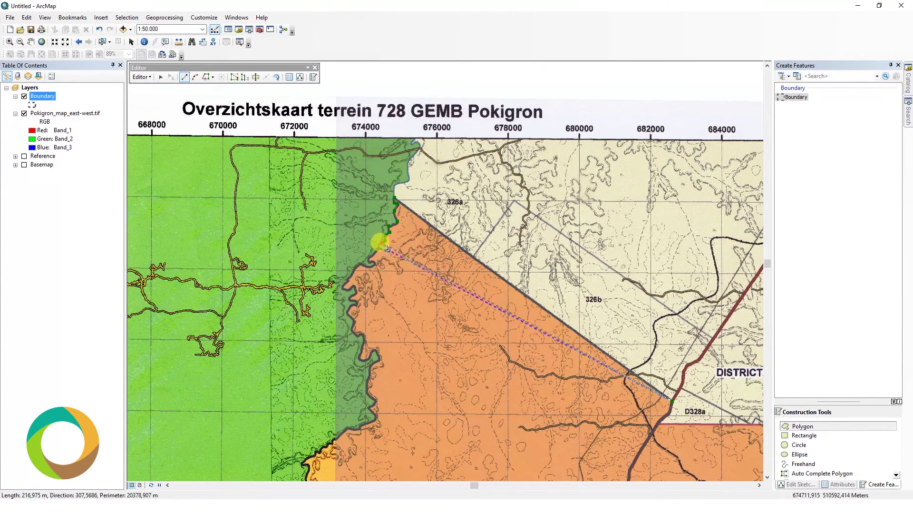
{"action": "left_click", "coordinate": [371, 261]}
{"action": "left_click", "coordinate": [355, 270]}
{"action": "left_click", "coordinate": [348, 288]}
{"action": "left_click", "coordinate": [352, 304]}
{"action": "left_click", "coordinate": [357, 339]}
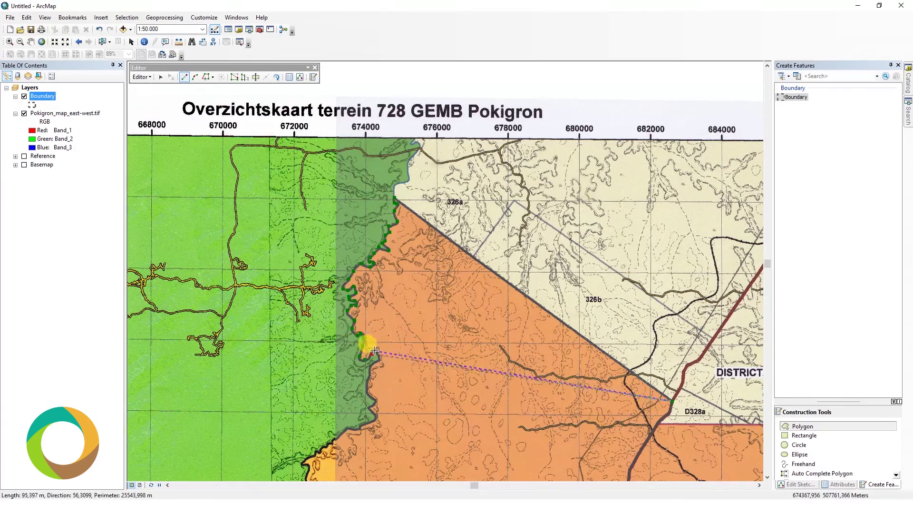
{"action": "left_click", "coordinate": [362, 373]}
{"action": "left_click", "coordinate": [379, 416]}
Step: Continue tracing south past the numbered parcels and along the southern boundary line
{"action": "left_click_drag", "start_coordinate": [370, 420], "coordinate": [399, 141]}
{"action": "left_click", "coordinate": [338, 195]}
{"action": "left_click", "coordinate": [304, 259]}
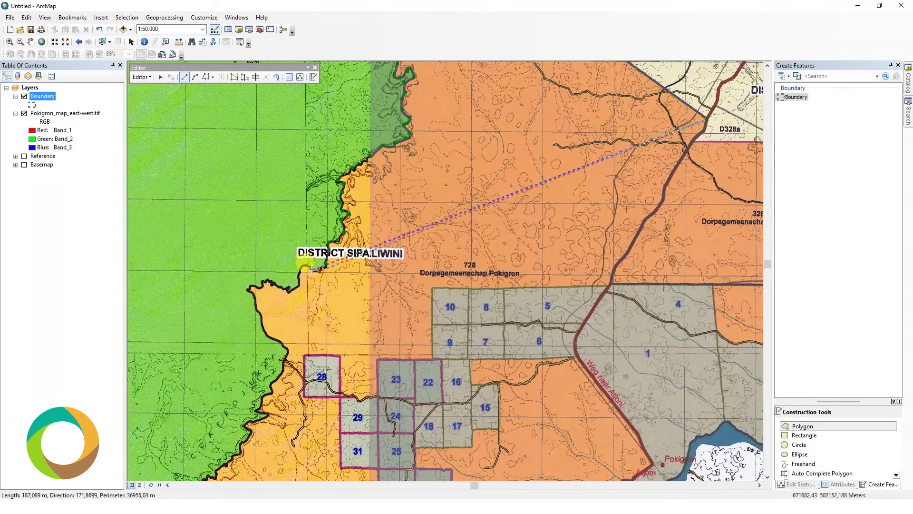
{"action": "left_click", "coordinate": [252, 291]}
{"action": "left_click", "coordinate": [285, 349]}
{"action": "left_click_drag", "start_coordinate": [233, 385], "coordinate": [272, 210]}
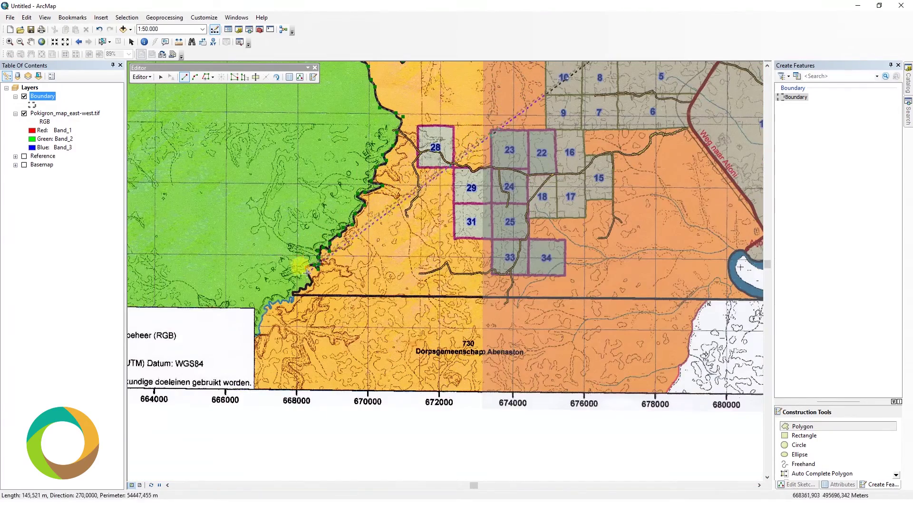
{"action": "left_click", "coordinate": [291, 299]}
{"action": "key", "text": "Right"}
{"action": "left_click", "coordinate": [640, 303]}
{"action": "left_click", "coordinate": [608, 299]}
Step: Trace vertices northward along the Suriname river bank
{"action": "left_click", "coordinate": [579, 275]}
{"action": "left_click", "coordinate": [592, 254]}
{"action": "left_click", "coordinate": [601, 260]}
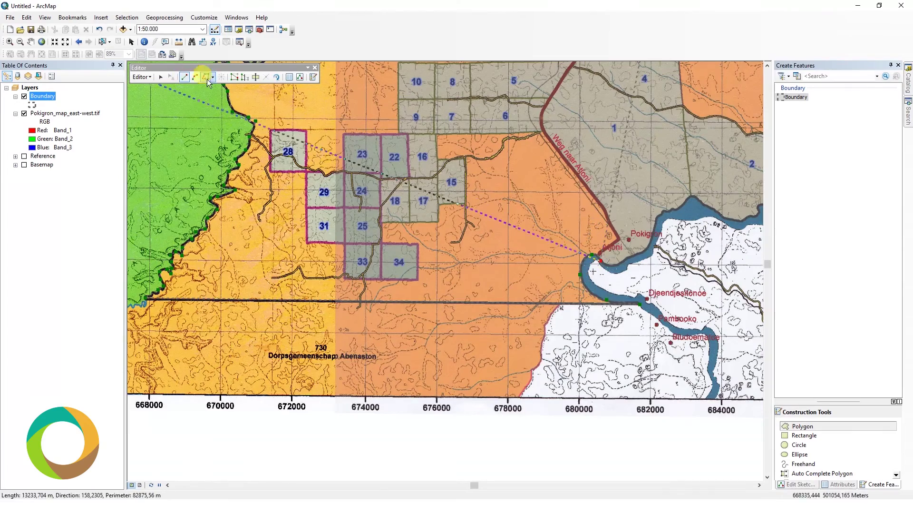
{"action": "left_click", "coordinate": [624, 260]}
{"action": "left_click", "coordinate": [641, 251]}
{"action": "left_click", "coordinate": [653, 231]}
{"action": "left_click", "coordinate": [662, 211]}
{"action": "left_click", "coordinate": [682, 204]}
{"action": "left_click_drag", "start_coordinate": [689, 197], "coordinate": [494, 289]}
{"action": "left_click", "coordinate": [524, 291]}
{"action": "left_click", "coordinate": [550, 275]}
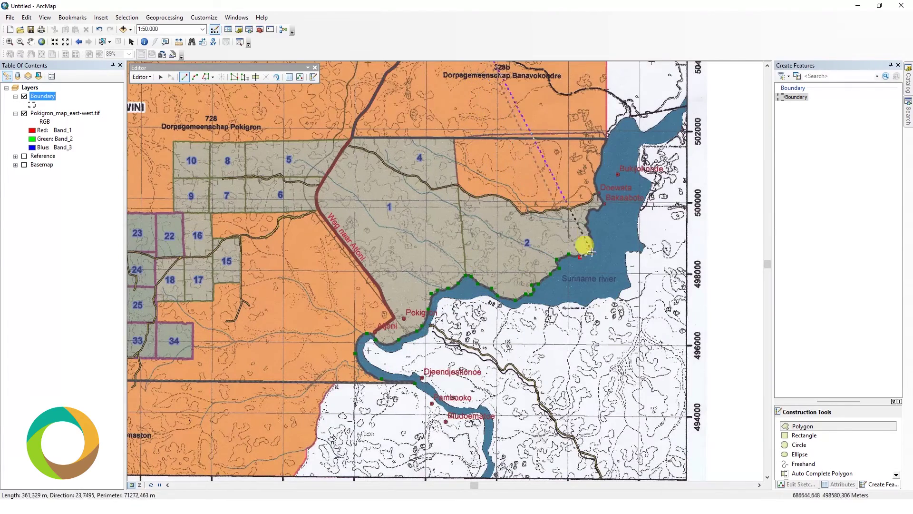
{"action": "left_click", "coordinate": [592, 254]}
{"action": "left_click", "coordinate": [585, 193]}
{"action": "left_click", "coordinate": [599, 170]}
{"action": "left_click_drag", "start_coordinate": [599, 170], "coordinate": [582, 209]}
{"action": "left_click", "coordinate": [586, 197]}
Step: Trace up the road and finish the boundary polygon sketch
{"action": "left_click_drag", "start_coordinate": [345, 142], "coordinate": [364, 282]}
{"action": "left_click", "coordinate": [369, 269]}
{"action": "left_click", "coordinate": [385, 249]}
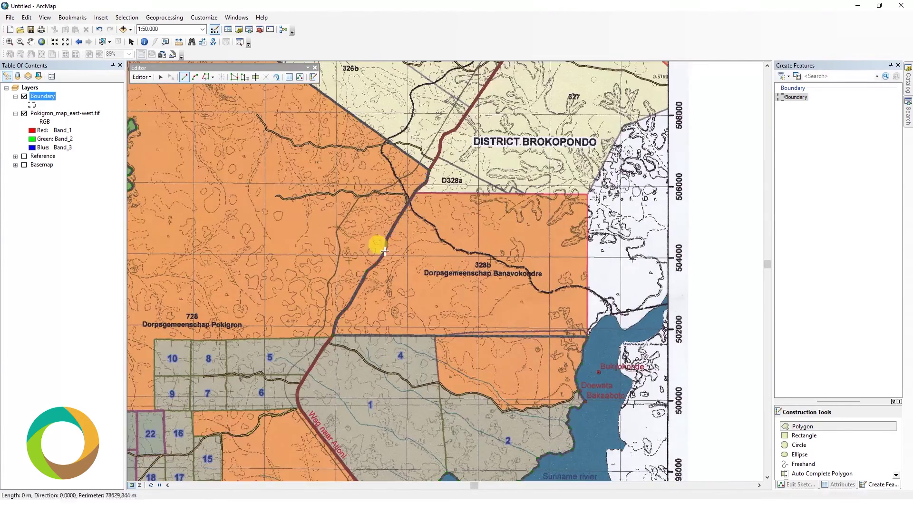
{"action": "left_click", "coordinate": [385, 238]}
{"action": "left_click", "coordinate": [411, 201]}
{"action": "left_click", "coordinate": [421, 187]}
{"action": "double_click", "coordinate": [428, 168]}
{"action": "scroll", "coordinate": [437, 194], "scroll_direction": "down", "scroll_amount": 2}
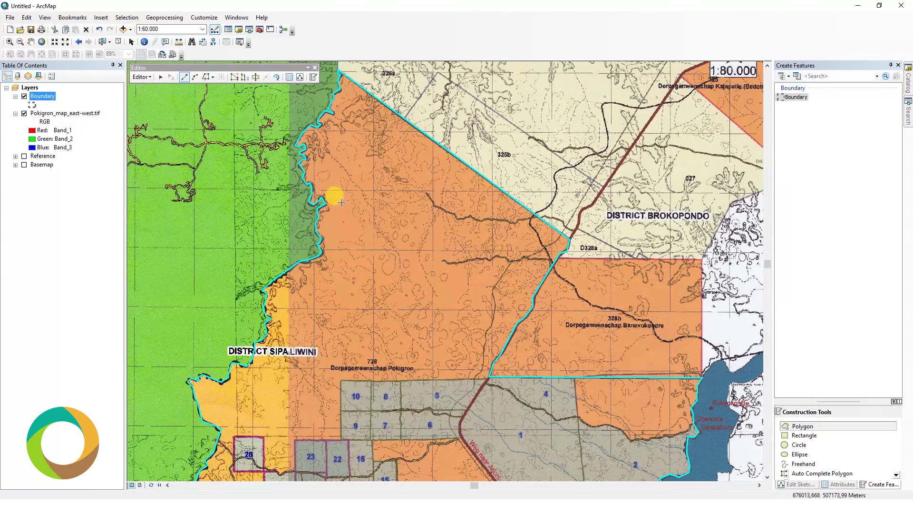
{"action": "left_click", "coordinate": [24, 113]}
{"action": "scroll", "coordinate": [349, 152], "scroll_direction": "down", "scroll_amount": 1}
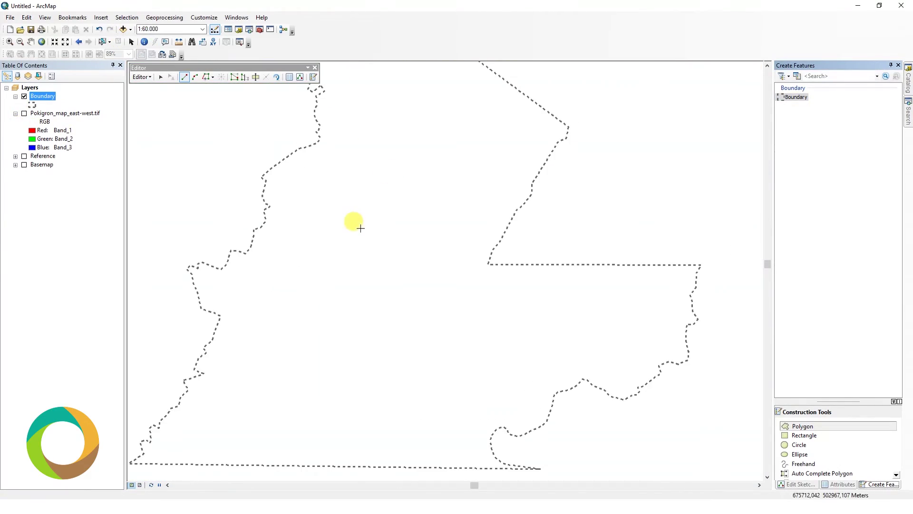
{"action": "scroll", "coordinate": [362, 242], "scroll_direction": "down", "scroll_amount": 1}
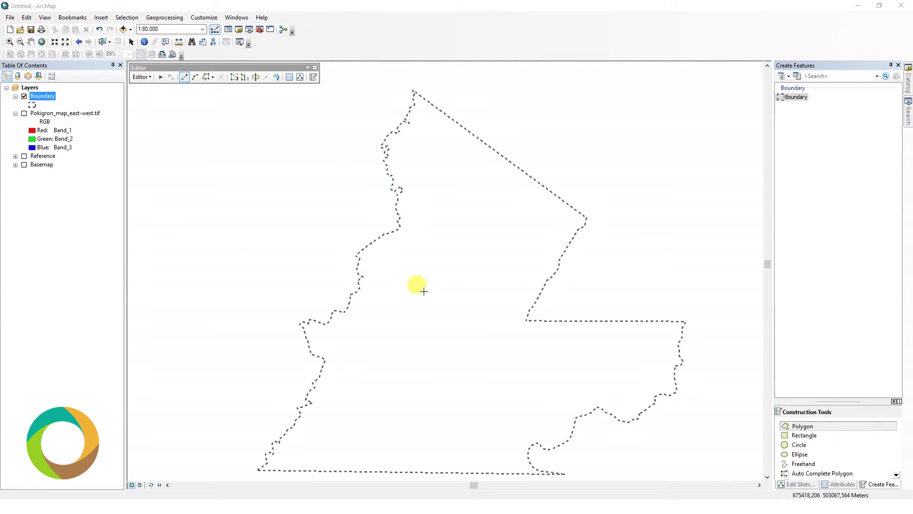
{"action": "left_click", "coordinate": [24, 113]}
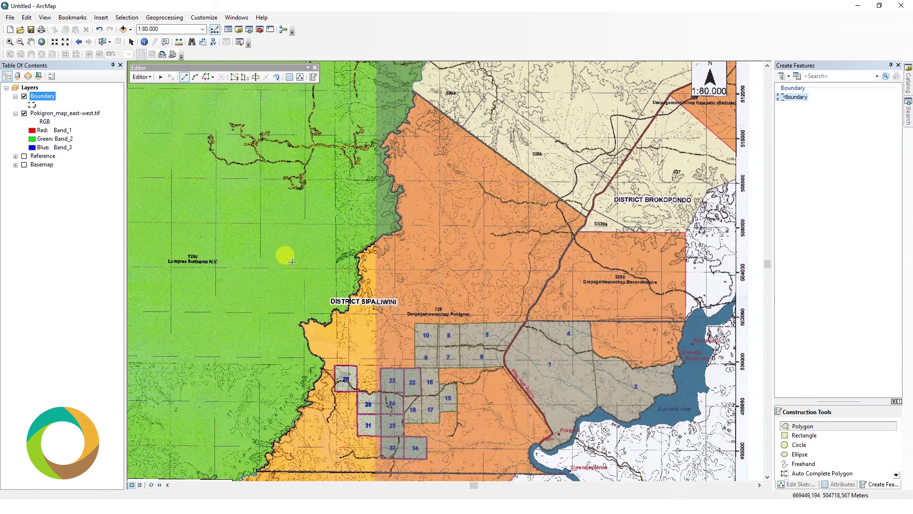
{"action": "key", "text": "z"}
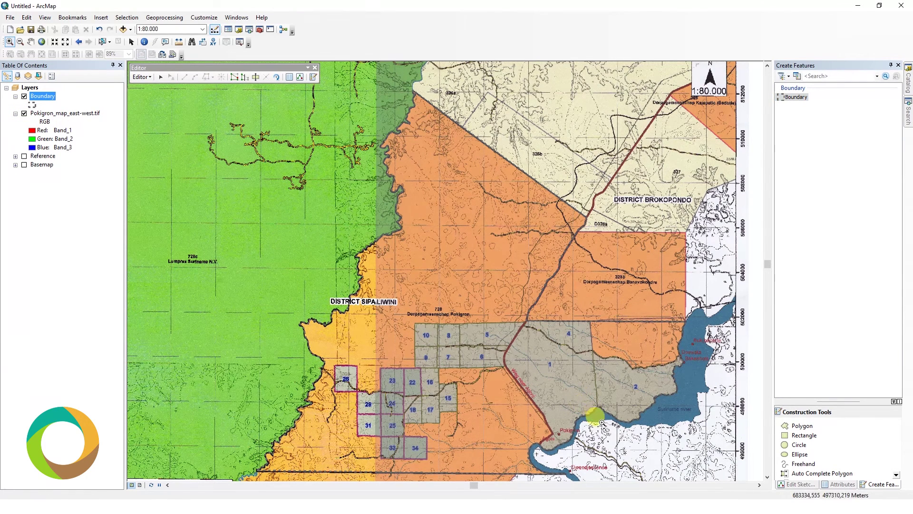
Step: Zoom to the riverbank, select the boundary polygon and drag an off-shore vertex onto the shoreline
{"action": "left_click_drag", "start_coordinate": [554, 394], "coordinate": [587, 428]}
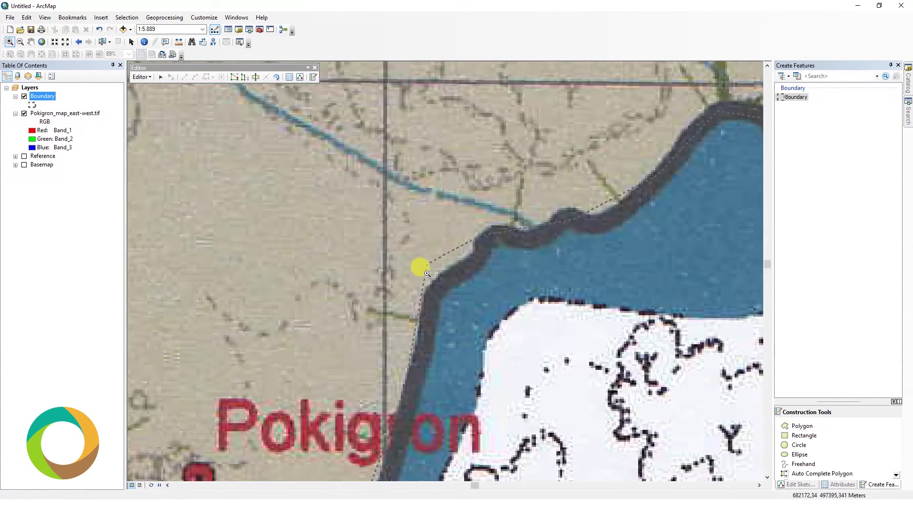
{"action": "left_click", "coordinate": [162, 77]}
{"action": "left_click", "coordinate": [443, 240]}
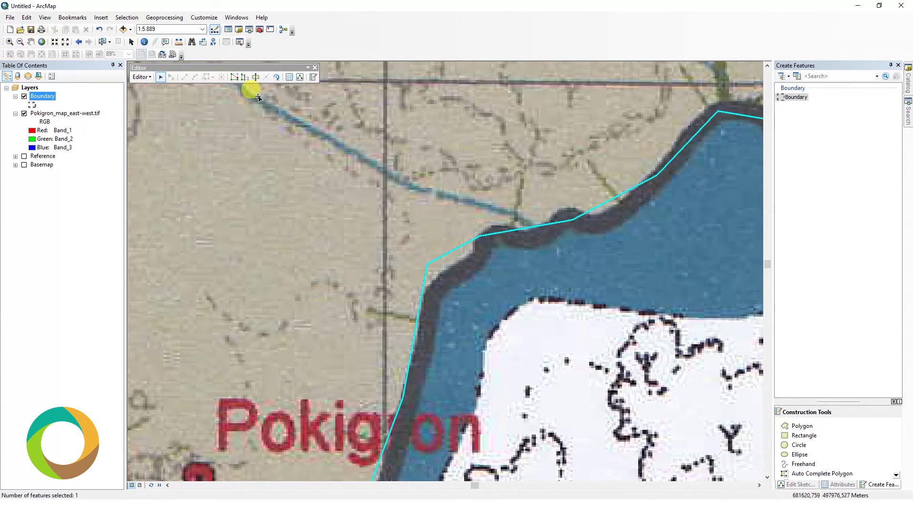
{"action": "left_click", "coordinate": [235, 78]}
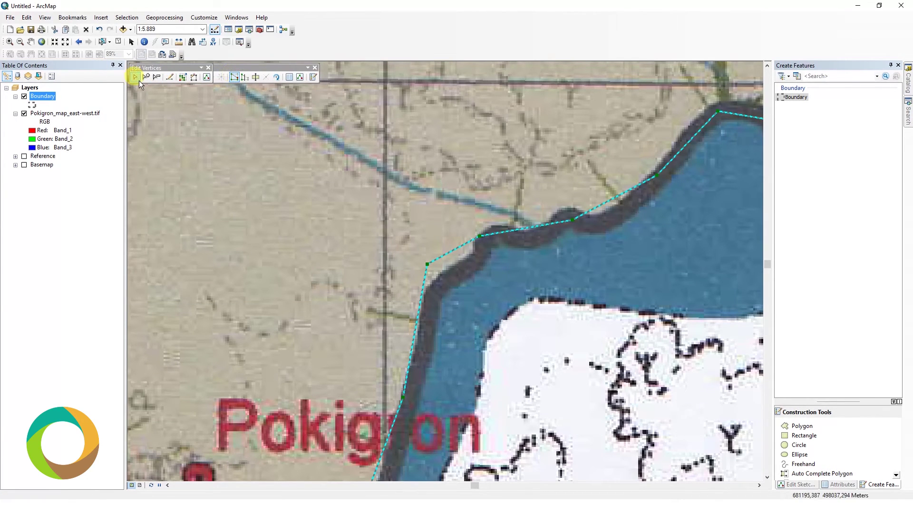
{"action": "left_click", "coordinate": [431, 268]}
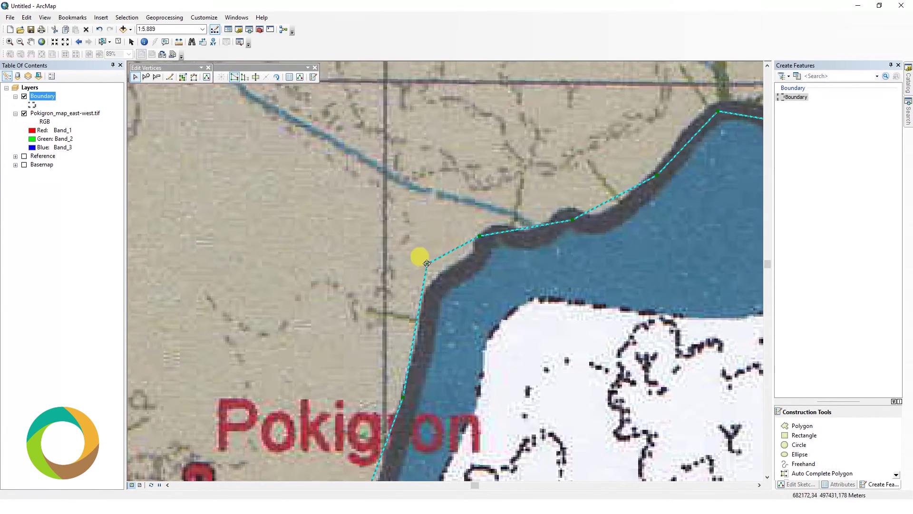
{"action": "left_click_drag", "start_coordinate": [427, 264], "coordinate": [428, 288]}
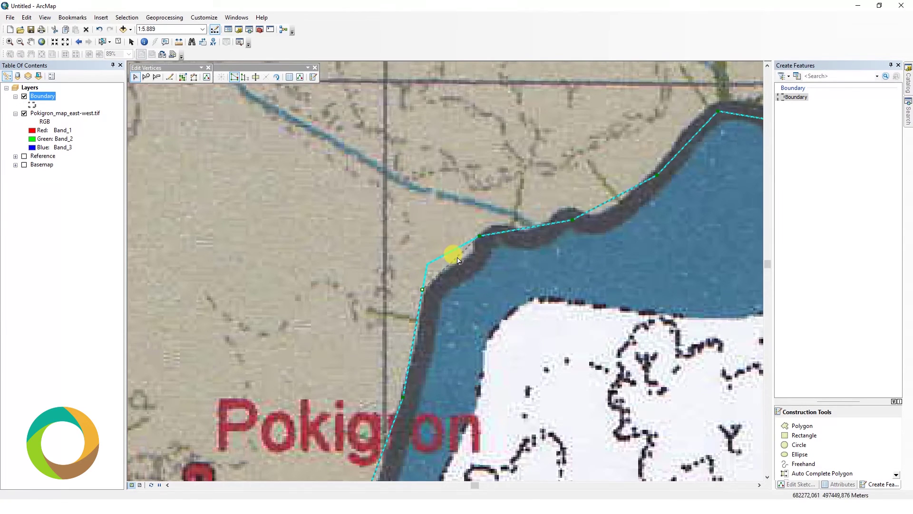
Step: Add three vertices along the shoreline, drag the last one into place, and finish the sketch
{"action": "left_click", "coordinate": [146, 76]}
{"action": "left_click", "coordinate": [473, 253]}
{"action": "left_click", "coordinate": [494, 224]}
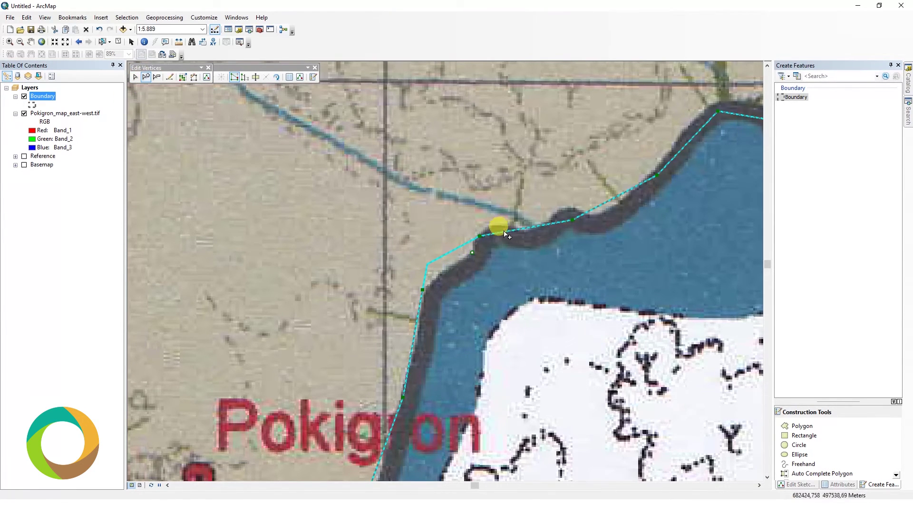
{"action": "left_click", "coordinate": [532, 221]}
{"action": "left_click_drag", "start_coordinate": [564, 216], "coordinate": [462, 202]}
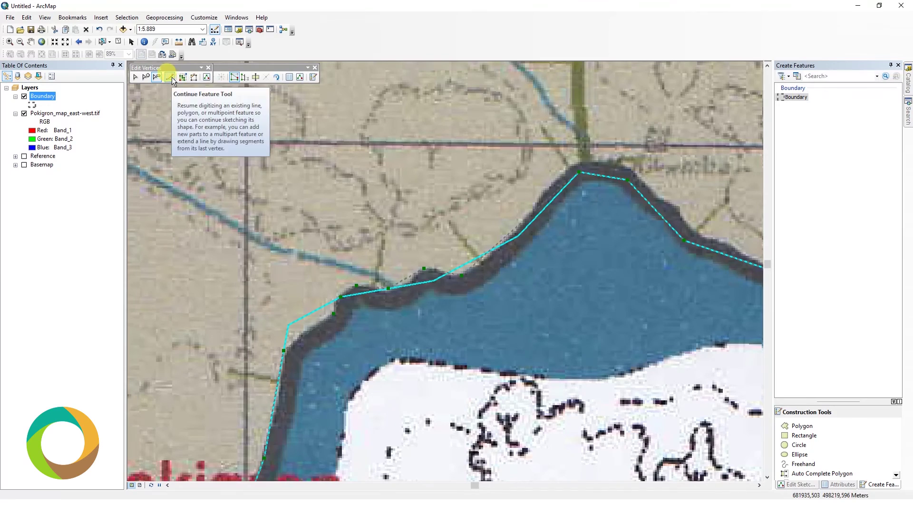
{"action": "left_click", "coordinate": [191, 77]}
{"action": "scroll", "coordinate": [60, 112], "scroll_direction": "up", "scroll_amount": 10}
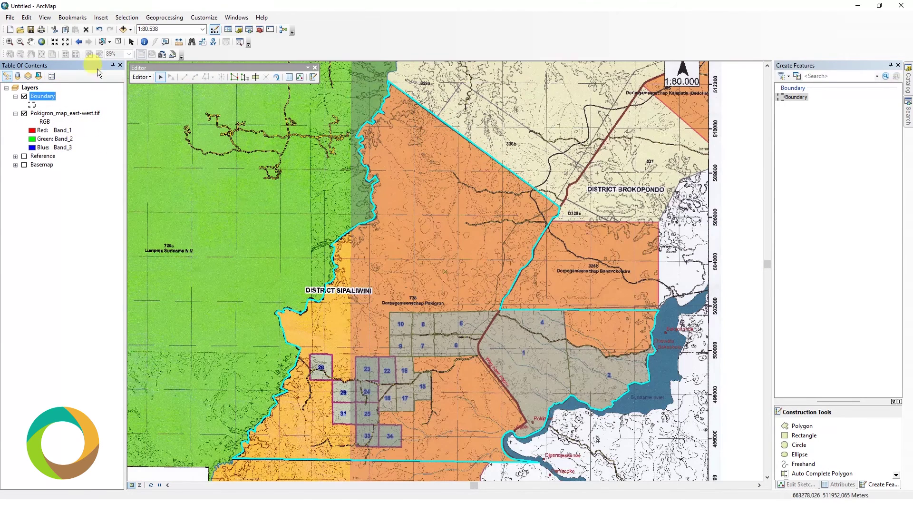
Step: Clear the polygon selection and save the boundary edits
{"action": "left_click", "coordinate": [118, 42]}
{"action": "left_click", "coordinate": [147, 77]}
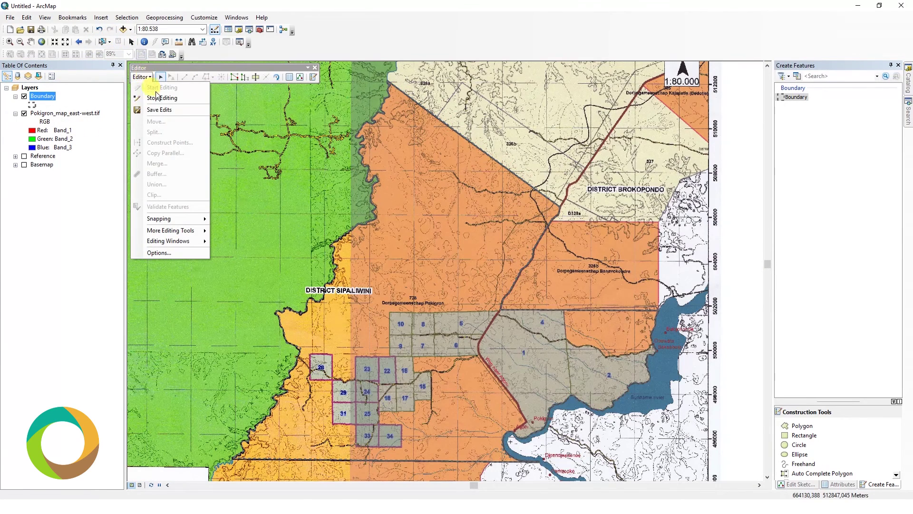
{"action": "left_click", "coordinate": [161, 107]}
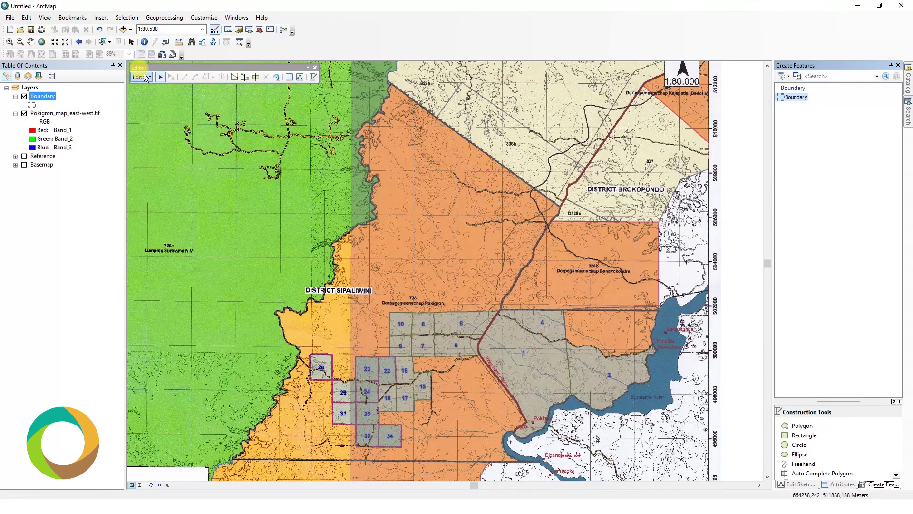
Step: Stop editing and hide the Pokigron_map_east-west.tif layer
{"action": "left_click", "coordinate": [142, 76]}
{"action": "left_click", "coordinate": [159, 98]}
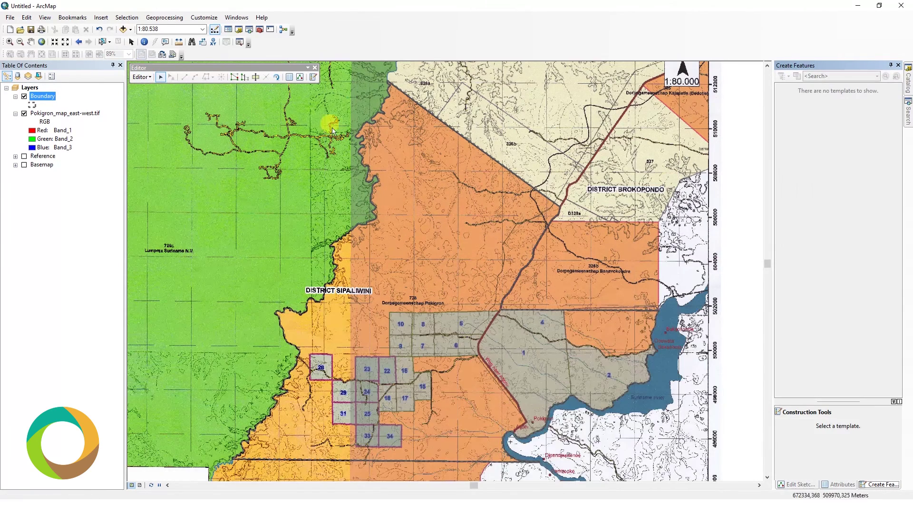
{"action": "left_click", "coordinate": [24, 113]}
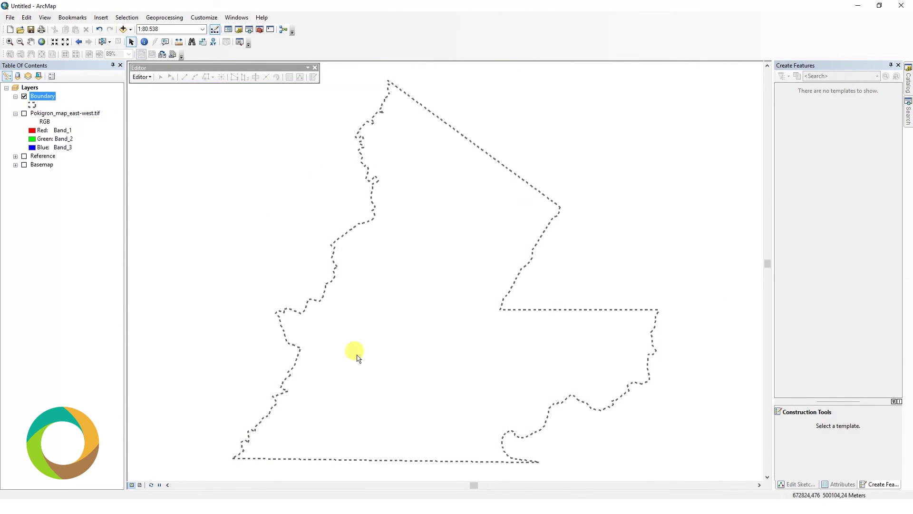